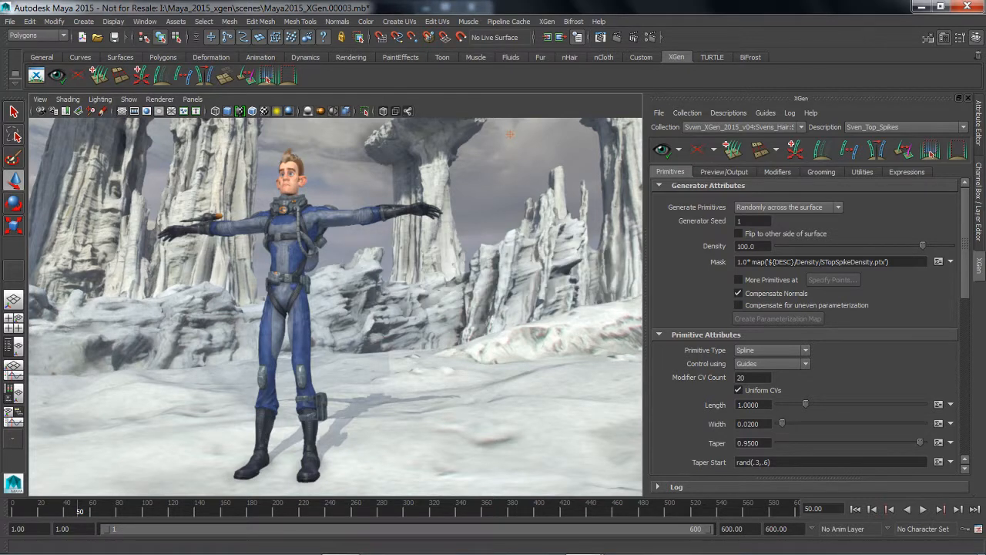
# - Examine the character's head and hair close up from several angles
pyautogui.keyDown('alt'); pyautogui.moveTo(335, 262); pyautogui.dragTo(391, 353, button='middle'); pyautogui.keyUp('alt')
pyautogui.keyDown('alt'); pyautogui.moveTo(336, 307); pyautogui.dragTo(416, 306, button='right'); pyautogui.keyUp('alt')
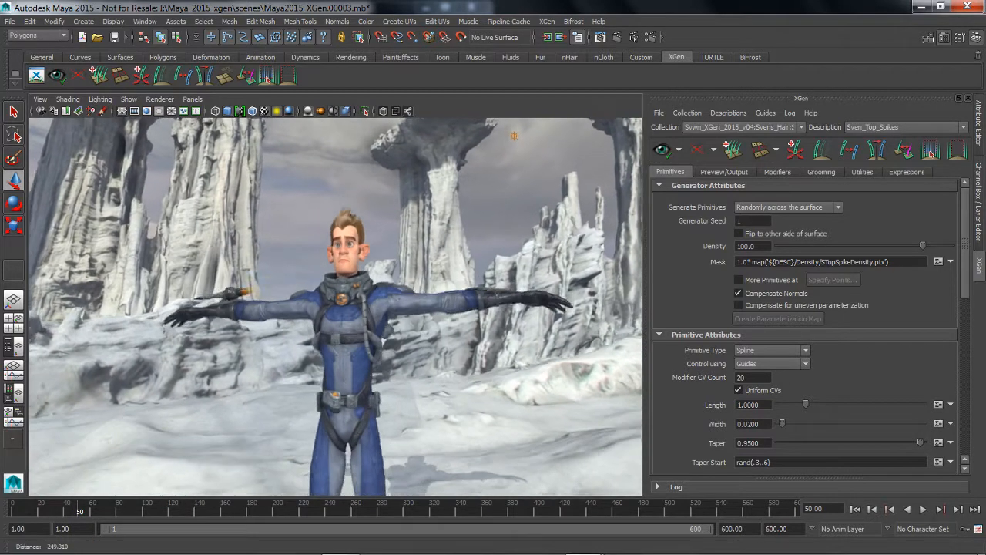
pyautogui.keyDown('alt'); pyautogui.moveTo(339, 307); pyautogui.dragTo(454, 310); pyautogui.keyUp('alt')
pyautogui.keyDown('alt'); pyautogui.moveTo(362, 300); pyautogui.dragTo(364, 306, button='middle'); pyautogui.keyUp('alt')
pyautogui.keyDown('alt'); pyautogui.moveTo(336, 307); pyautogui.dragTo(431, 307, button='right'); pyautogui.keyUp('alt')
pyautogui.keyDown('alt'); pyautogui.moveTo(370, 292); pyautogui.dragTo(386, 312, button='middle'); pyautogui.keyUp('alt')
pyautogui.keyDown('alt'); pyautogui.moveTo(385, 308); pyautogui.dragTo(331, 315); pyautogui.keyUp('alt')
pyautogui.keyDown('alt'); pyautogui.moveTo(332, 316); pyautogui.dragTo(331, 330, button='middle'); pyautogui.keyUp('alt')
pyautogui.keyDown('alt'); pyautogui.moveTo(331, 329); pyautogui.dragTo(246, 330); pyautogui.keyUp('alt')
pyautogui.keyDown('alt'); pyautogui.moveTo(470, 197); pyautogui.dragTo(570, 191); pyautogui.keyUp('alt')
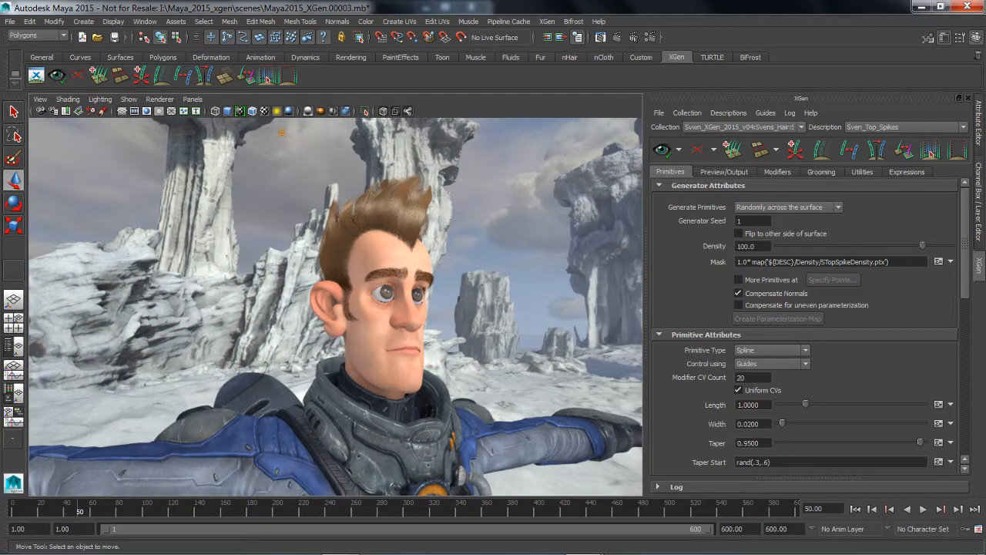
# - Enable the Noise1, Clumping3, Clumping2 and Clumping1 modifiers on the Sven_Top_Spikes description and refresh the hair preview
pyautogui.click(777, 172)
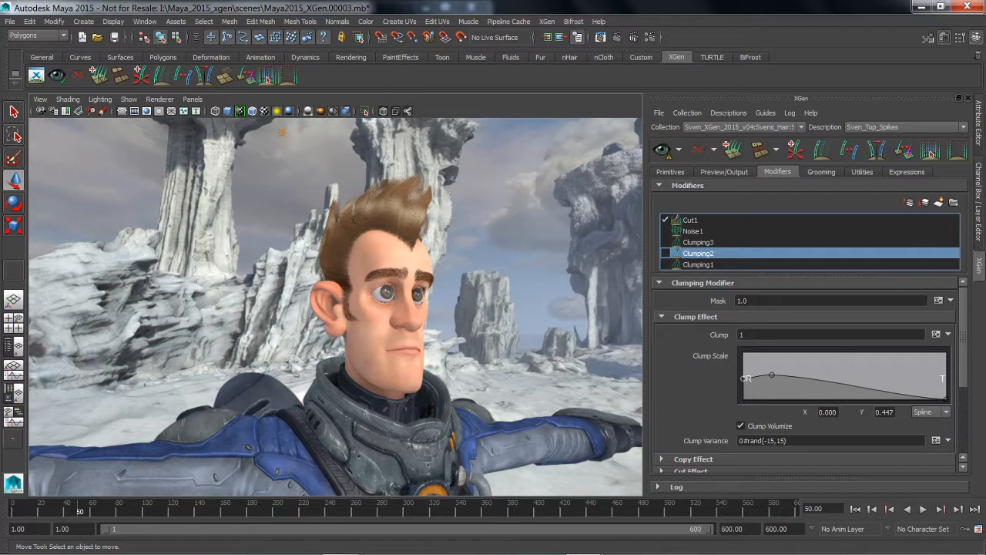
pyautogui.keyDown('alt'); pyautogui.moveTo(355, 218); pyautogui.dragTo(359, 224); pyautogui.keyUp('alt')
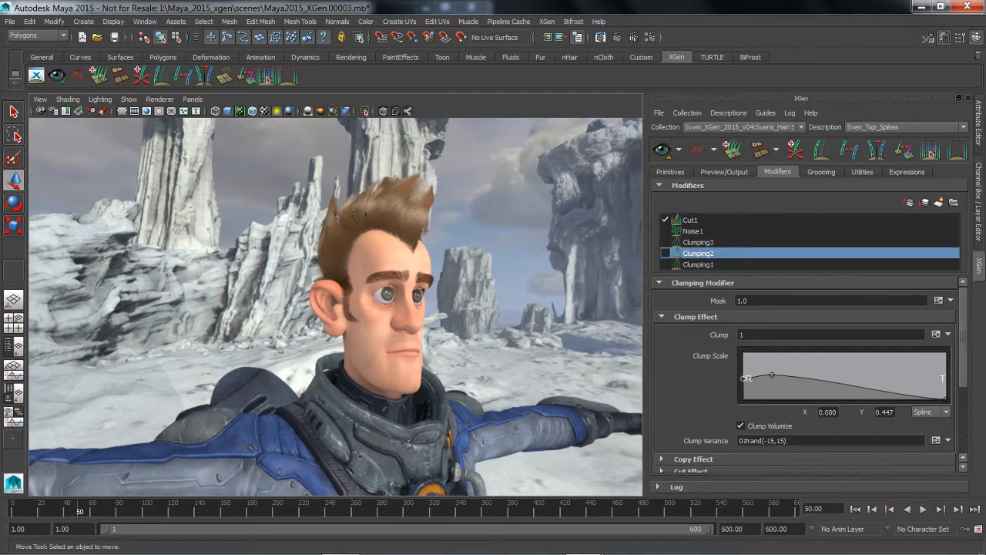
pyautogui.click(665, 231)
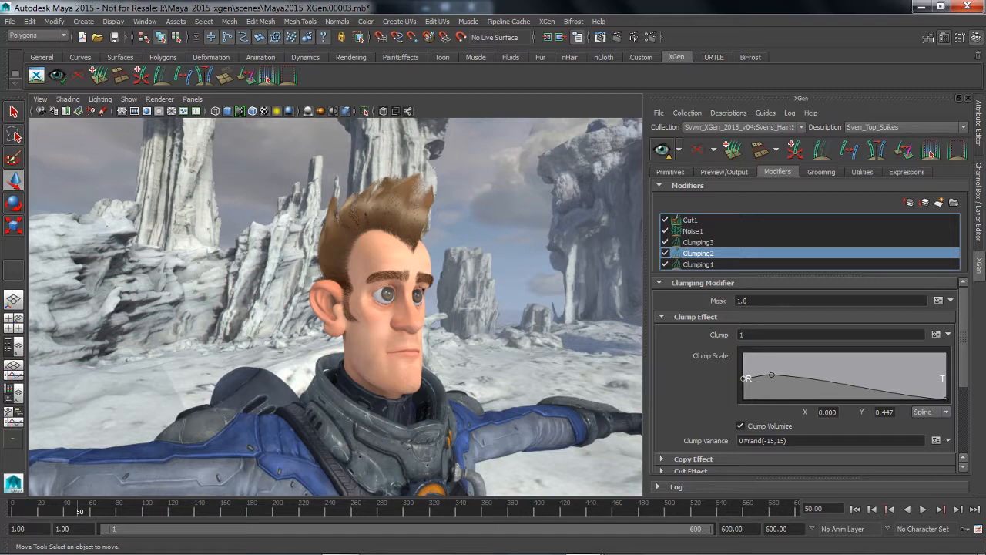
pyautogui.click(679, 150)
pyautogui.click(701, 181)
pyautogui.click(662, 150)
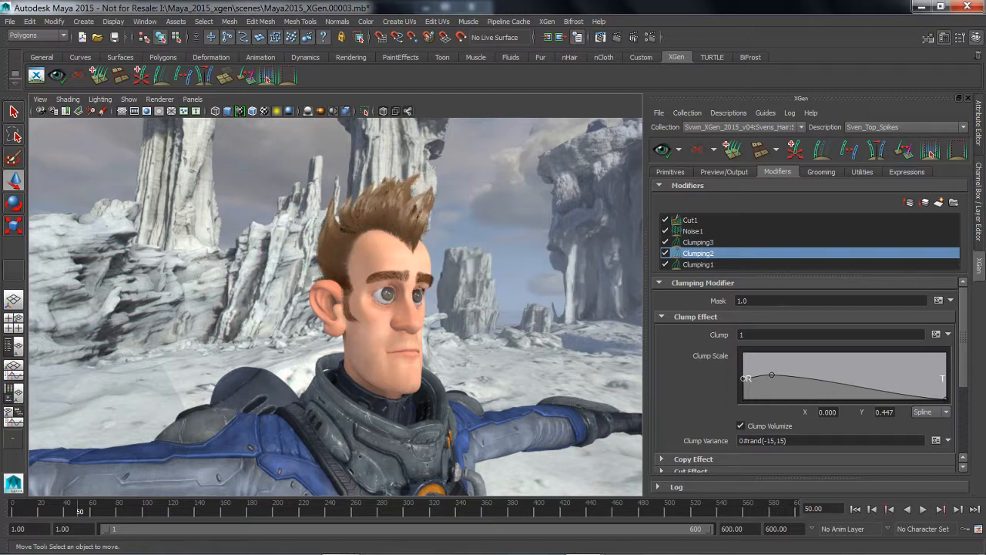
# - Display the guides of the Sven_Top_Spikes description over the character's hair
pyautogui.keyDown('alt'); pyautogui.moveTo(431, 308); pyautogui.dragTo(231, 308); pyautogui.keyUp('alt')
pyautogui.keyDown('alt'); pyautogui.moveTo(331, 308); pyautogui.dragTo(339, 347, button='middle'); pyautogui.keyUp('alt')
pyautogui.keyDown('alt'); pyautogui.moveTo(339, 347); pyautogui.dragTo(374, 347, button='right'); pyautogui.keyUp('alt')
pyautogui.keyDown('alt'); pyautogui.moveTo(373, 346); pyautogui.dragTo(512, 343); pyautogui.keyUp('alt')
pyautogui.keyDown('alt'); pyautogui.moveTo(512, 343); pyautogui.dragTo(514, 337, button='middle'); pyautogui.keyUp('alt')
pyautogui.keyDown('alt'); pyautogui.moveTo(514, 337); pyautogui.dragTo(534, 337, button='right'); pyautogui.keyUp('alt')
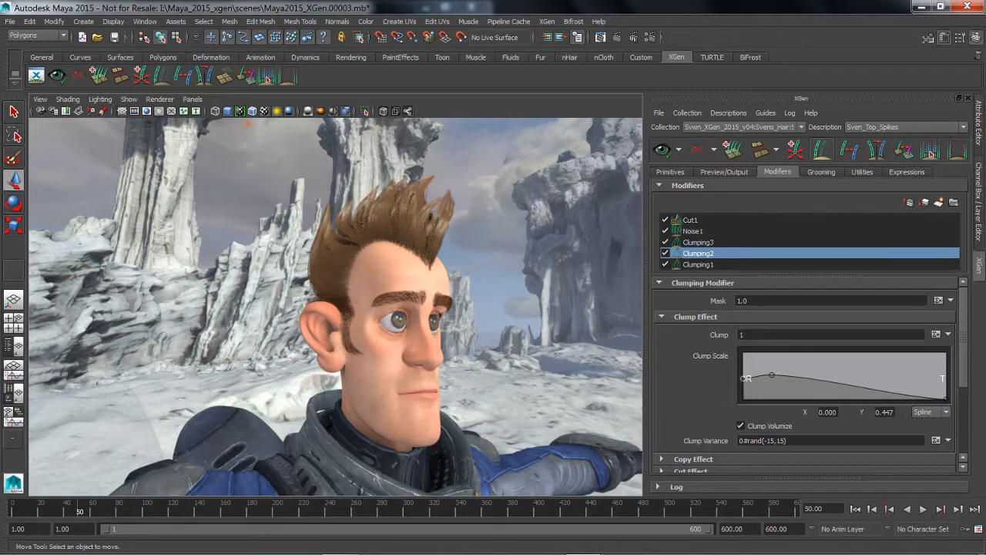
pyautogui.click(822, 150)
pyautogui.keyDown('alt'); pyautogui.moveTo(432, 323); pyautogui.dragTo(416, 350, button='middle'); pyautogui.keyUp('alt')
pyautogui.keyDown('alt'); pyautogui.moveTo(416, 351); pyautogui.dragTo(461, 351); pyautogui.keyUp('alt')
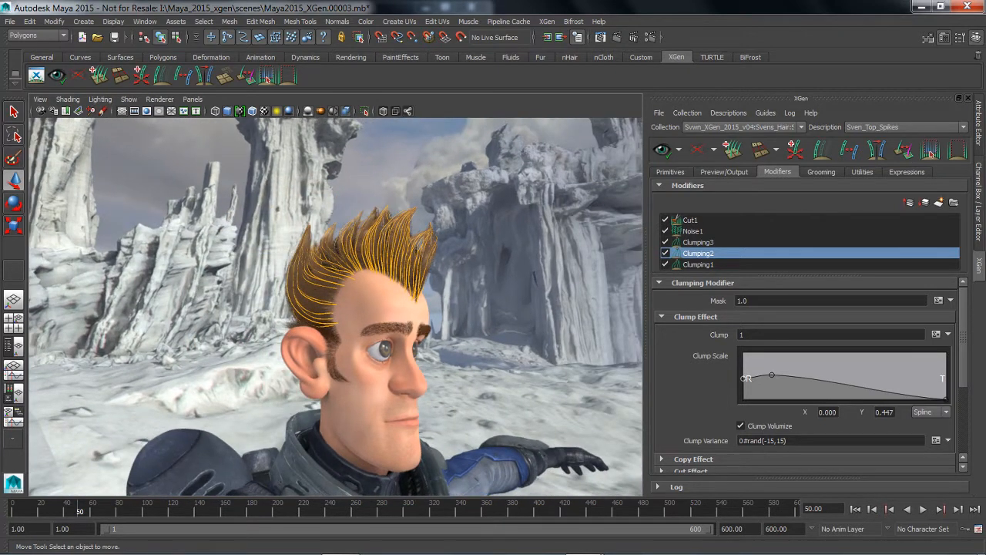
# - Create a lattice with 3 × 3 × 3 divisions around the guide vertices of the front hair spikes
pyautogui.click(862, 172)
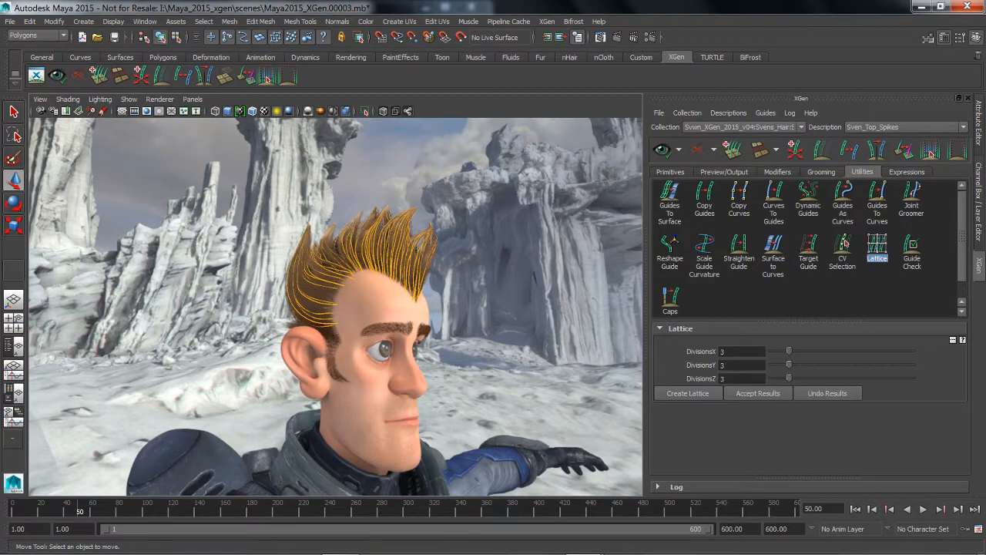
pyautogui.moveTo(431, 242); pyautogui.dragTo(370, 226, button='right')
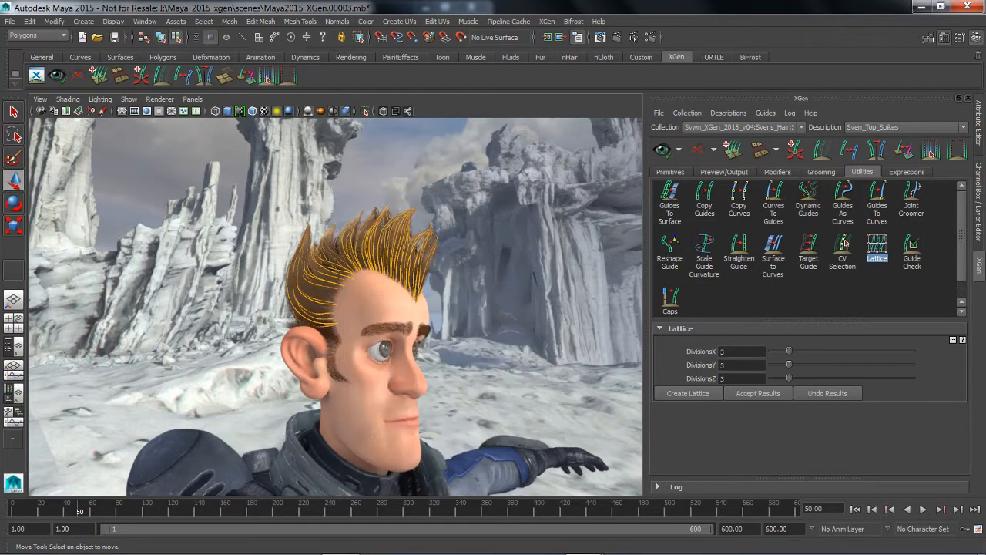
pyautogui.moveTo(398, 212); pyautogui.dragTo(448, 266)
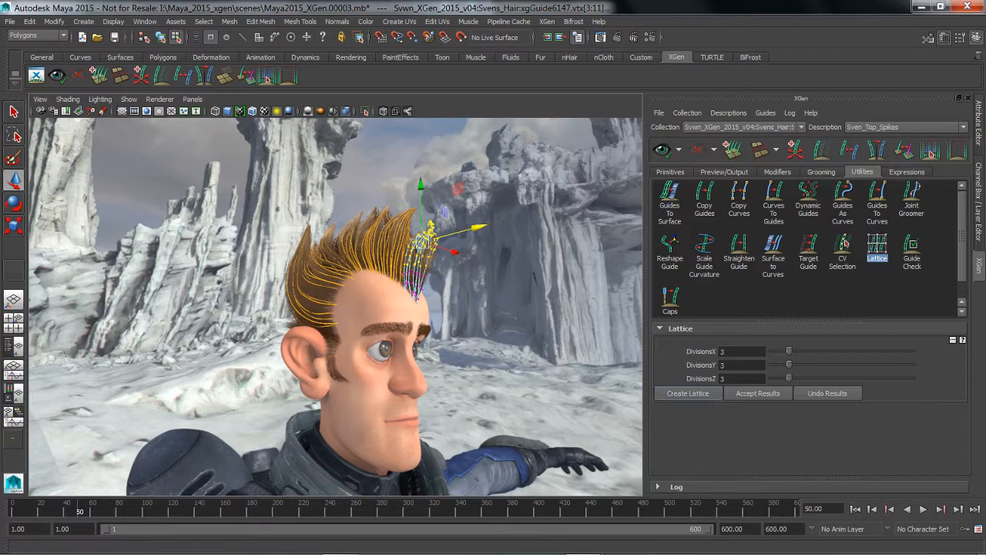
pyautogui.click(688, 392)
pyautogui.keyDown('alt'); pyautogui.moveTo(443, 212); pyautogui.dragTo(466, 212); pyautogui.keyUp('alt')
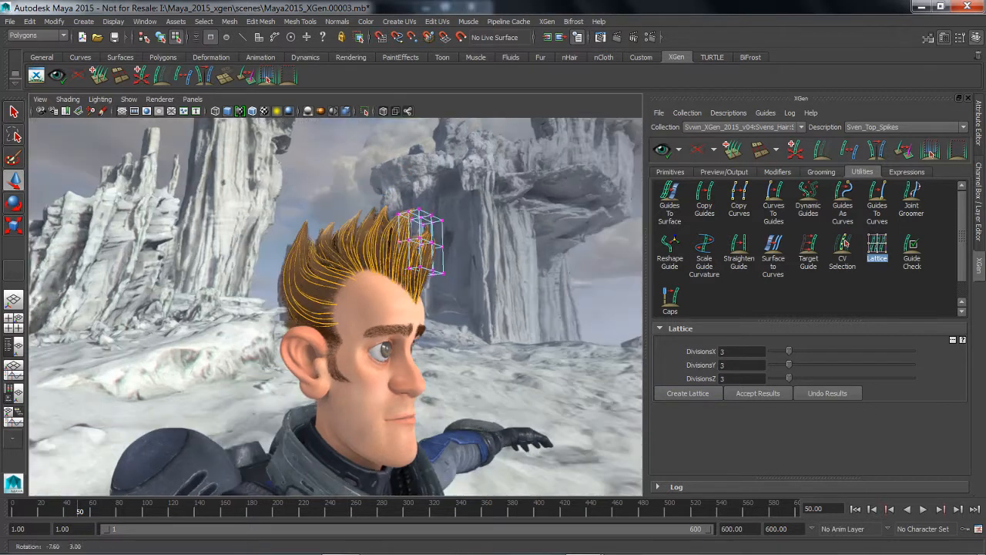
pyautogui.moveTo(394, 234); pyautogui.dragTo(506, 230)
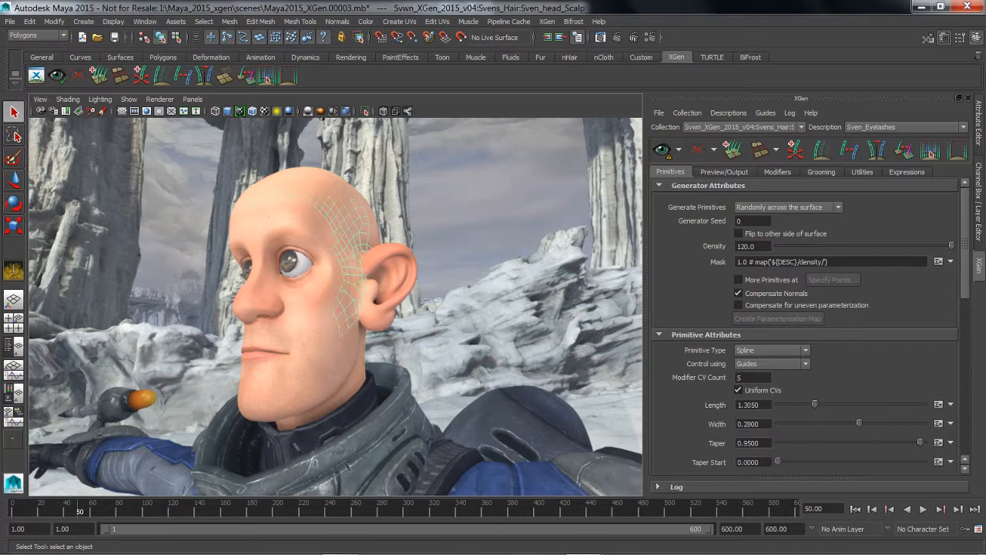
# - Create a groomable splines description on the scalp in the existing hair collection, generated randomly across the surface
pyautogui.click(99, 75)
pyautogui.click(352, 237)
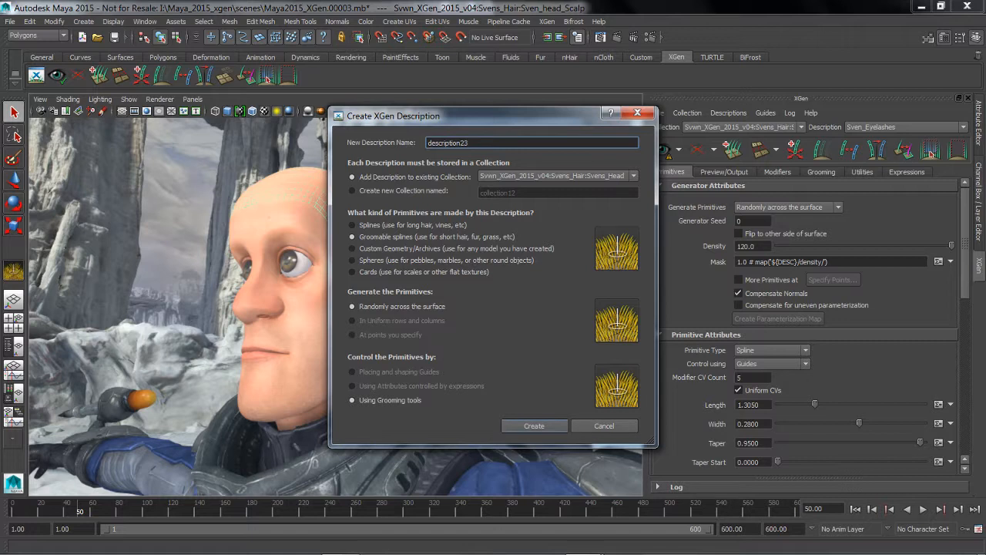
pyautogui.click(534, 425)
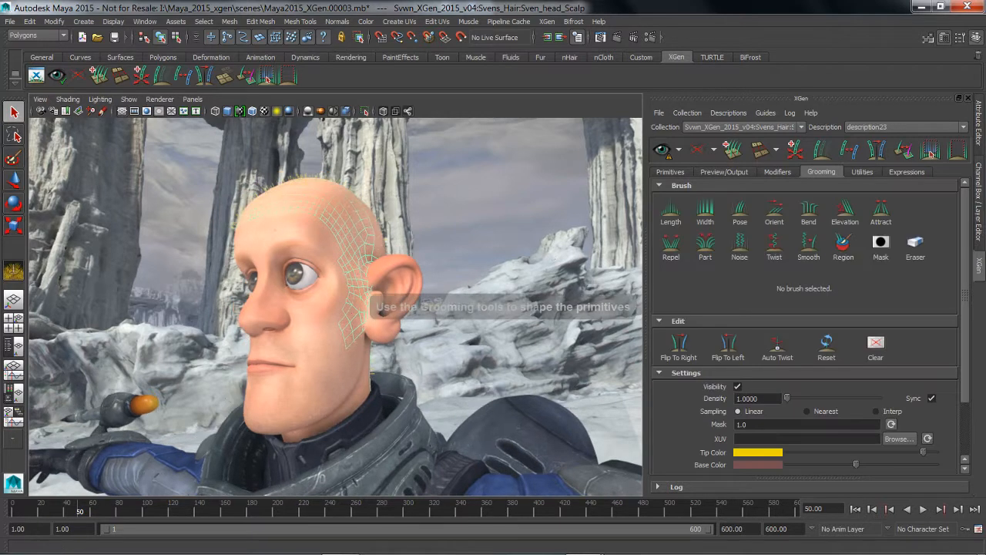
# - Set the groom density to about 77.18 and the Length brush increment to 1.000 for lengthening the scalp hair
pyautogui.moveTo(786, 397); pyautogui.dragTo(800, 398)
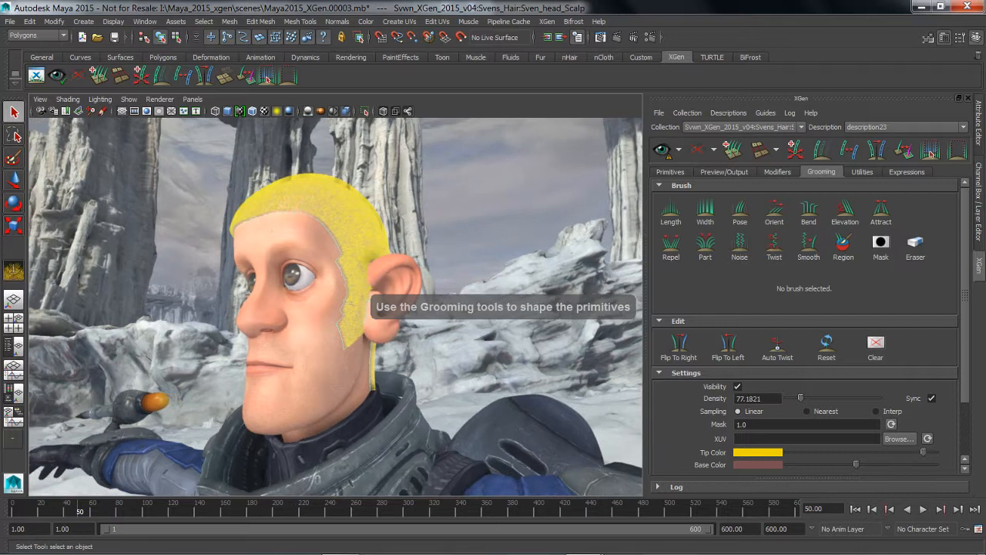
pyautogui.click(671, 212)
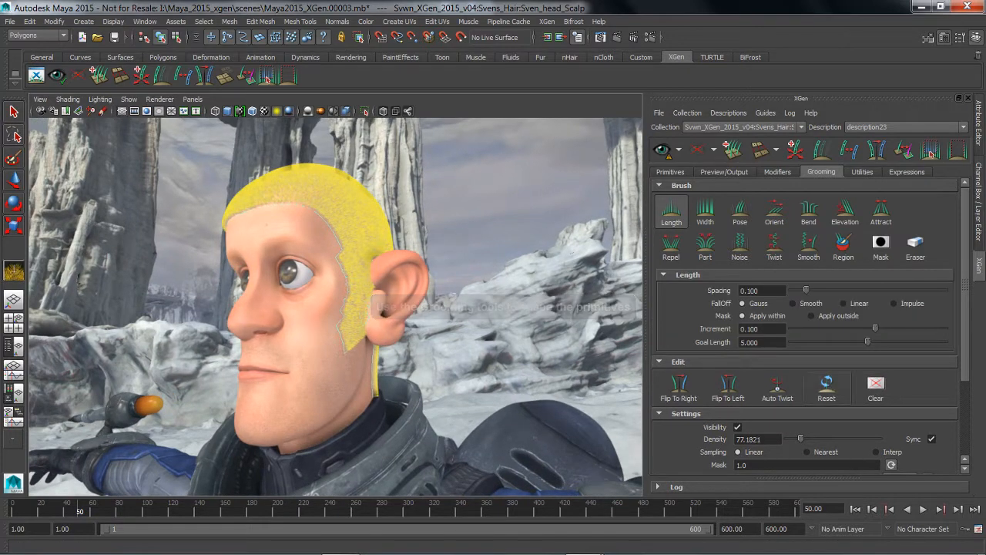
pyautogui.moveTo(875, 329); pyautogui.dragTo(945, 328)
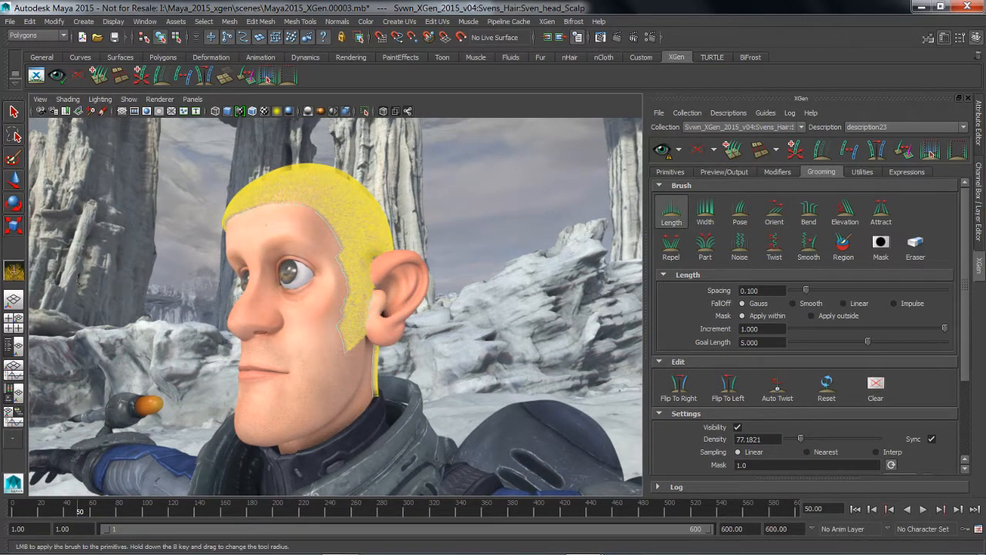
pyautogui.keyDown('alt'); pyautogui.moveTo(327, 237); pyautogui.dragTo(328, 270, button='middle'); pyautogui.keyUp('alt')
pyautogui.keyDown('alt'); pyautogui.moveTo(327, 270); pyautogui.dragTo(374, 316); pyautogui.keyUp('alt')
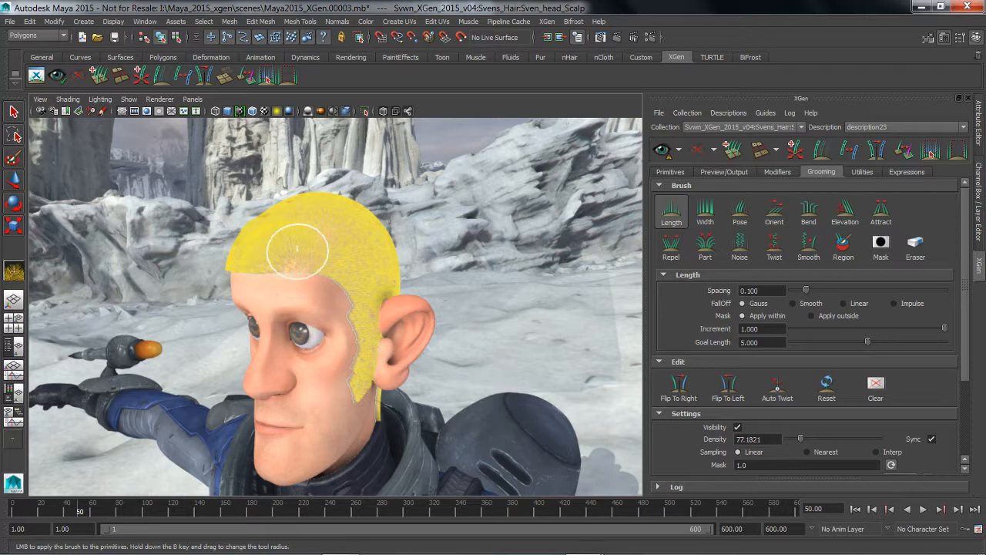
# - Shape the hair with the Pose brush and flip the groom to the right side of the head
pyautogui.click(740, 209)
pyautogui.moveTo(454, 293)
pyautogui.keyDown('alt'); pyautogui.mouseDown()
pyautogui.moveTo(375, 253)
pyautogui.moveTo(374, 238)
pyautogui.moveTo(355, 359)
pyautogui.moveTo(352, 282)
pyautogui.moveTo(353, 366)
pyautogui.mouseUp(); pyautogui.keyUp('alt')
pyautogui.click(679, 386)
pyautogui.keyDown('alt'); pyautogui.moveTo(202, 143); pyautogui.dragTo(254, 129); pyautogui.keyUp('alt')
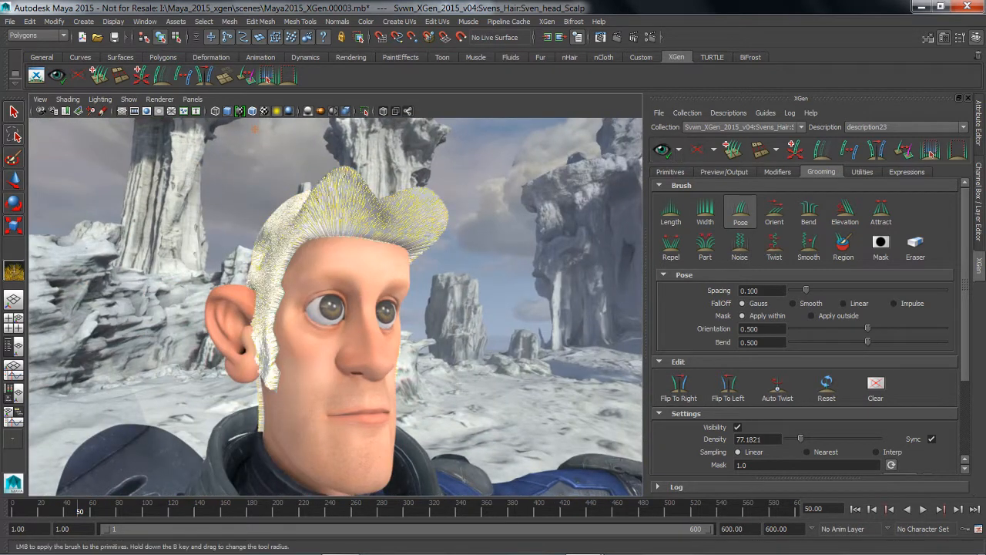
# - Turn off the groom visibility so only the generated hair preview is displayed on the scalp
pyautogui.click(738, 426)
pyautogui.keyDown('alt'); pyautogui.moveTo(364, 276); pyautogui.dragTo(420, 273); pyautogui.keyUp('alt')
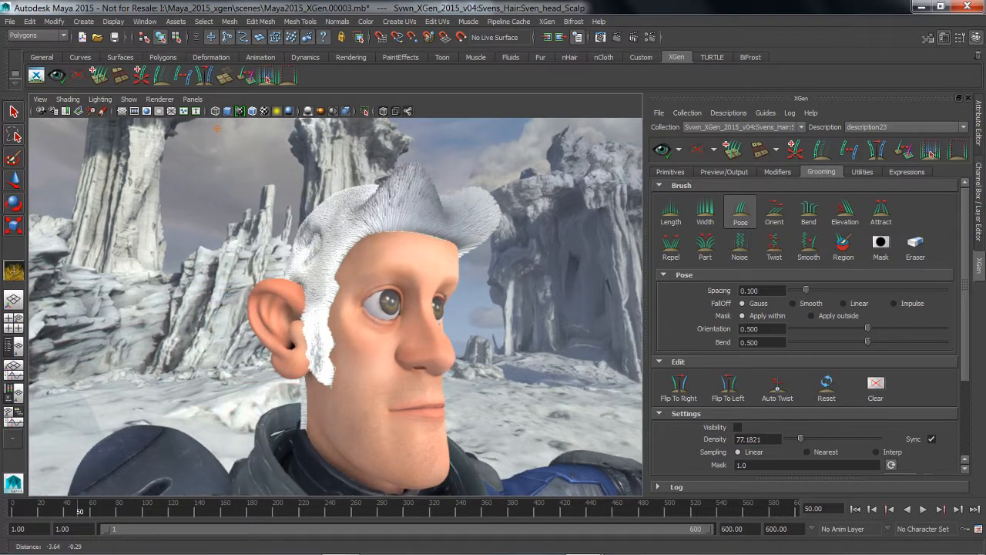
pyautogui.moveTo(444, 314)
pyautogui.keyDown('alt'); pyautogui.mouseDown()
pyautogui.moveTo(341, 306)
pyautogui.moveTo(356, 314)
pyautogui.moveTo(378, 302)
pyautogui.moveTo(438, 302)
pyautogui.mouseUp(); pyautogui.keyUp('alt')
# - Assign the xGen_Hair material to the new scalp hair description in Hypershade and return to the full perspective view
pyautogui.press('space')
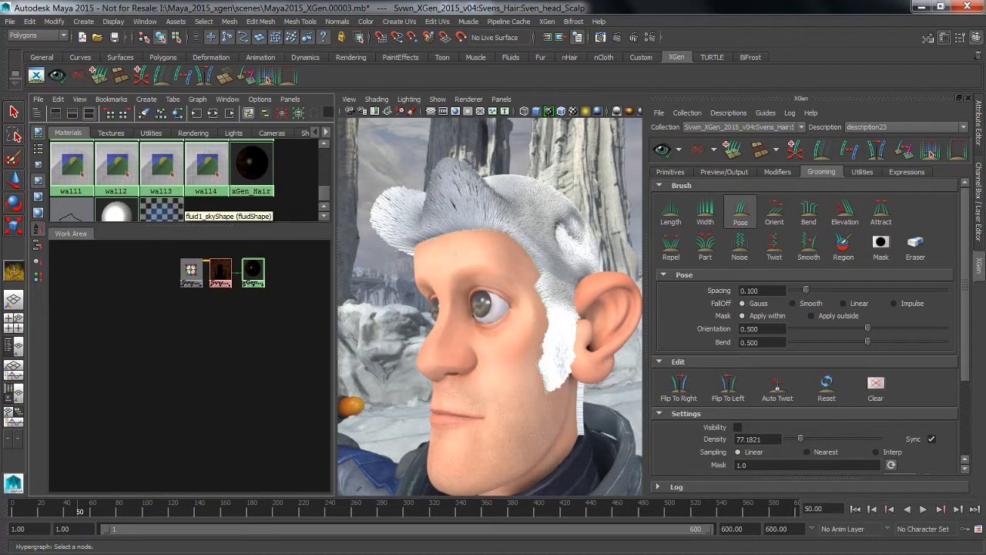
pyautogui.moveTo(119, 212); pyautogui.dragTo(178, 213, button='right')
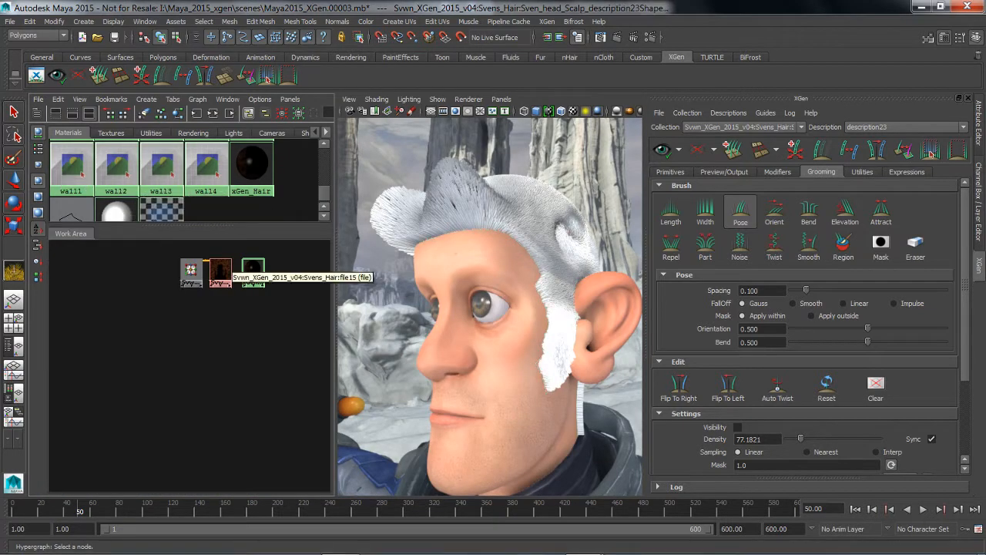
pyautogui.rightClick(255, 270)
pyautogui.moveTo(254, 270); pyautogui.dragTo(255, 239, button='right')
pyautogui.moveTo(452, 245)
pyautogui.keyDown('alt'); pyautogui.mouseDown(button='middle')
pyautogui.moveTo(447, 264)
pyautogui.moveTo(440, 241)
pyautogui.mouseUp(button='middle'); pyautogui.keyUp('alt')
pyautogui.press('space')
pyautogui.keyDown('alt'); pyautogui.moveTo(440, 241); pyautogui.dragTo(420, 241, button='right'); pyautogui.keyUp('alt')
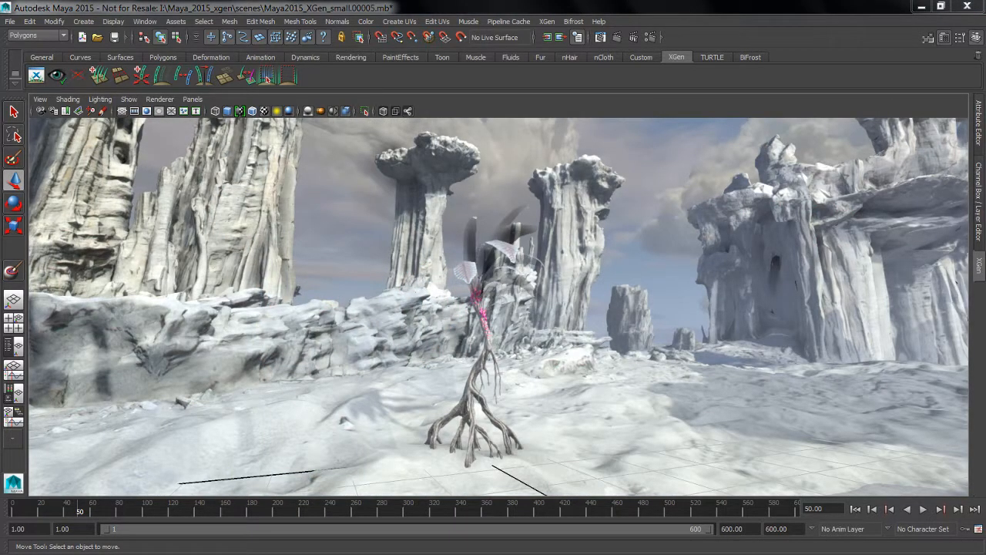
# - Export the tree_trunk object as an XGen archive named tree_small to Local Archives, with level of detail disabled and no animation
pyautogui.keyDown('alt'); pyautogui.moveTo(498, 306); pyautogui.dragTo(491, 274, button='middle'); pyautogui.keyUp('alt')
pyautogui.keyDown('alt'); pyautogui.moveTo(491, 274); pyautogui.dragTo(516, 275, button='right'); pyautogui.keyUp('alt')
pyautogui.keyDown('alt'); pyautogui.moveTo(516, 274); pyautogui.dragTo(553, 275); pyautogui.keyUp('alt')
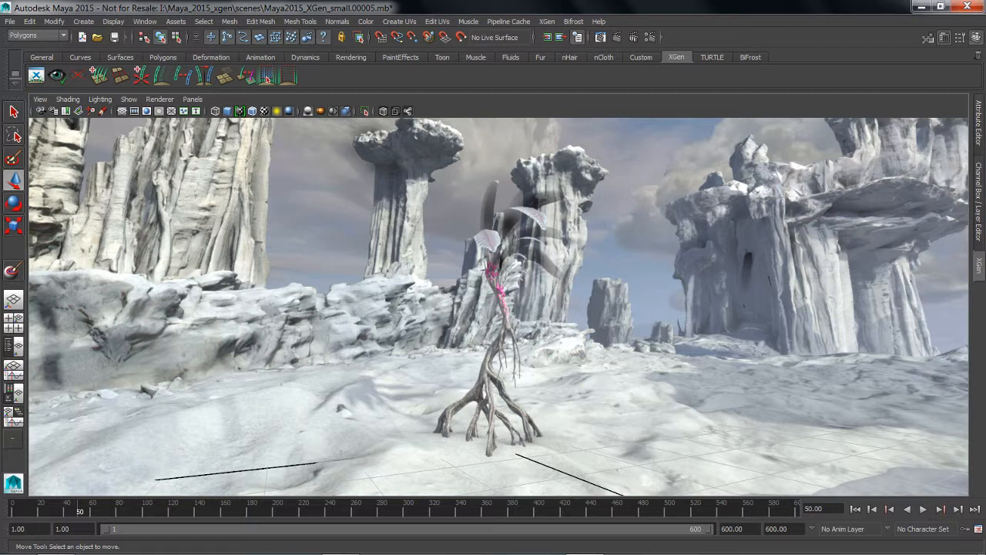
pyautogui.click(490, 369)
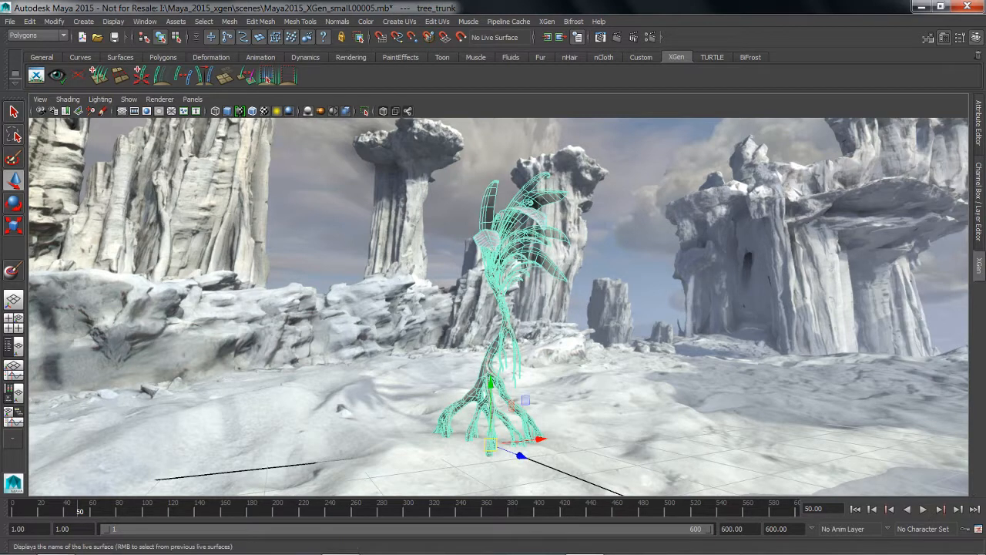
pyautogui.click(547, 21)
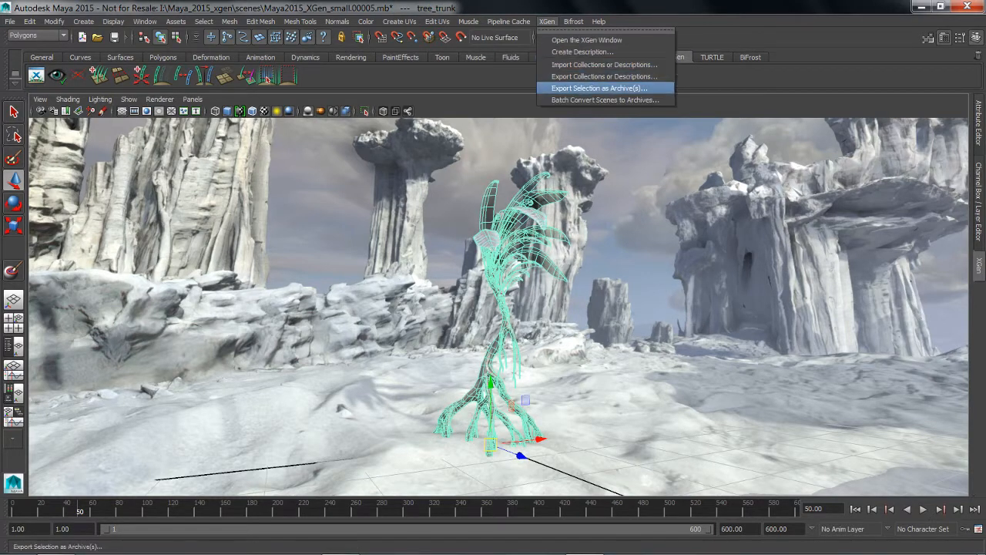
pyautogui.click(600, 88)
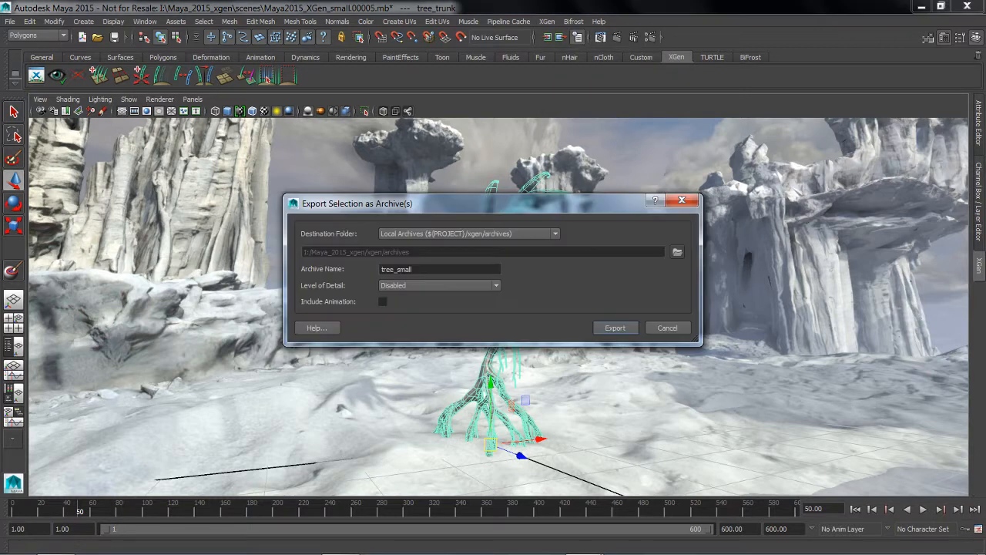
pyautogui.press('Return')
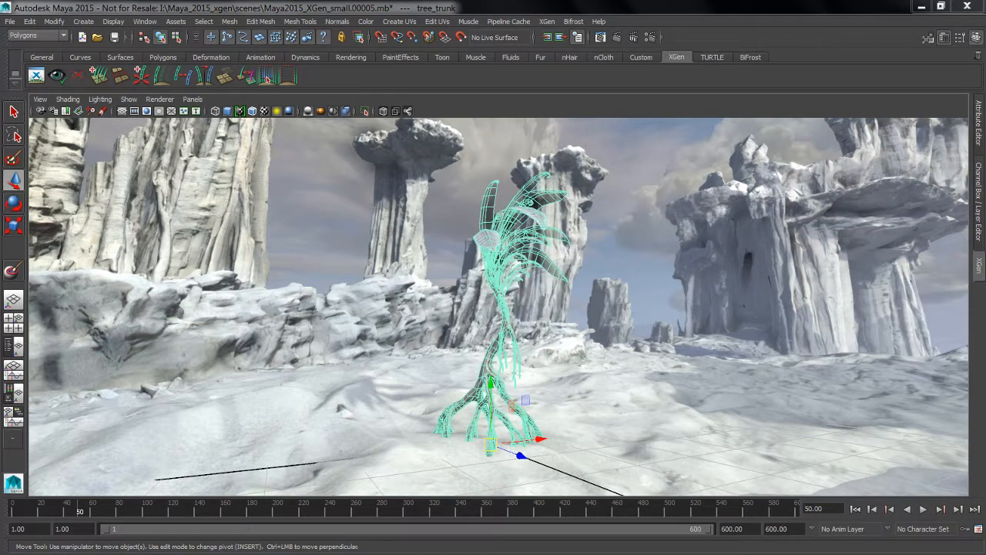
# - Create a Custom Geometry/Archives description on xGen_ground1 in collection16, generated randomly across the surface and controlled by expression attributes
pyautogui.click(632, 216)
pyautogui.keyDown('alt'); pyautogui.moveTo(493, 308); pyautogui.dragTo(494, 346); pyautogui.keyUp('alt')
pyautogui.click(586, 385)
pyautogui.keyDown('alt'); pyautogui.moveTo(493, 308); pyautogui.dragTo(431, 309, button='right'); pyautogui.keyUp('alt')
pyautogui.keyDown('alt'); pyautogui.moveTo(493, 308); pyautogui.dragTo(493, 355); pyautogui.keyUp('alt')
pyautogui.keyDown('alt'); pyautogui.moveTo(493, 308); pyautogui.dragTo(524, 309, button='right'); pyautogui.keyUp('alt')
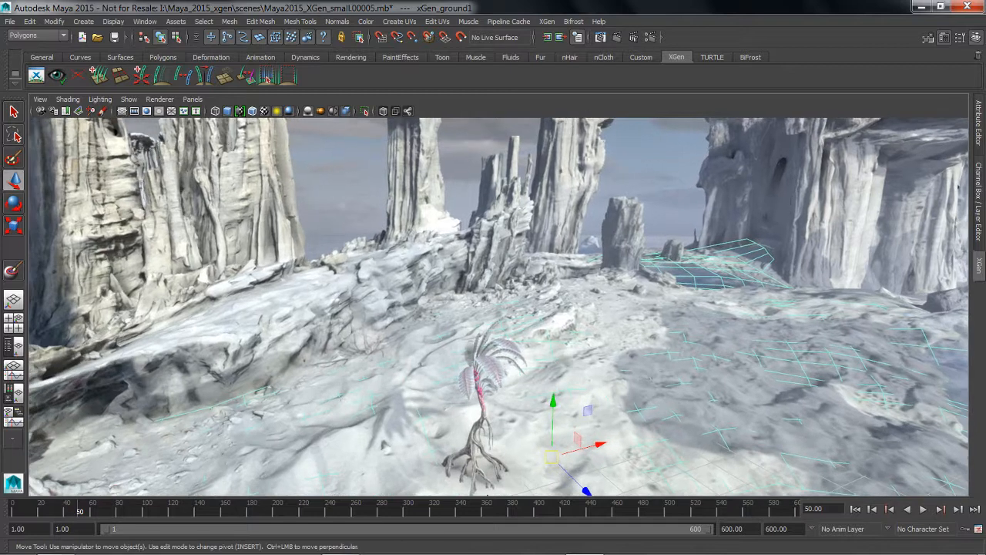
pyautogui.click(99, 75)
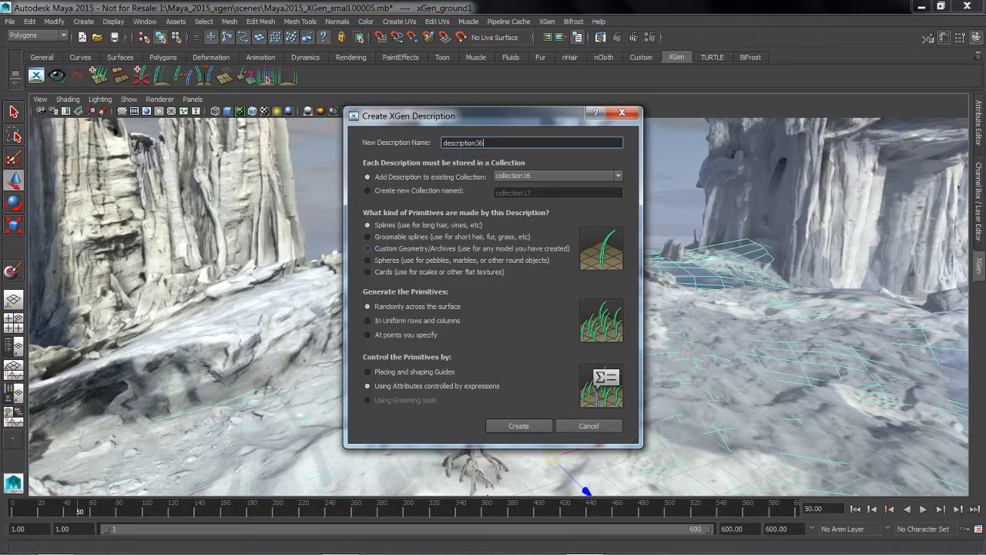
pyautogui.click(367, 248)
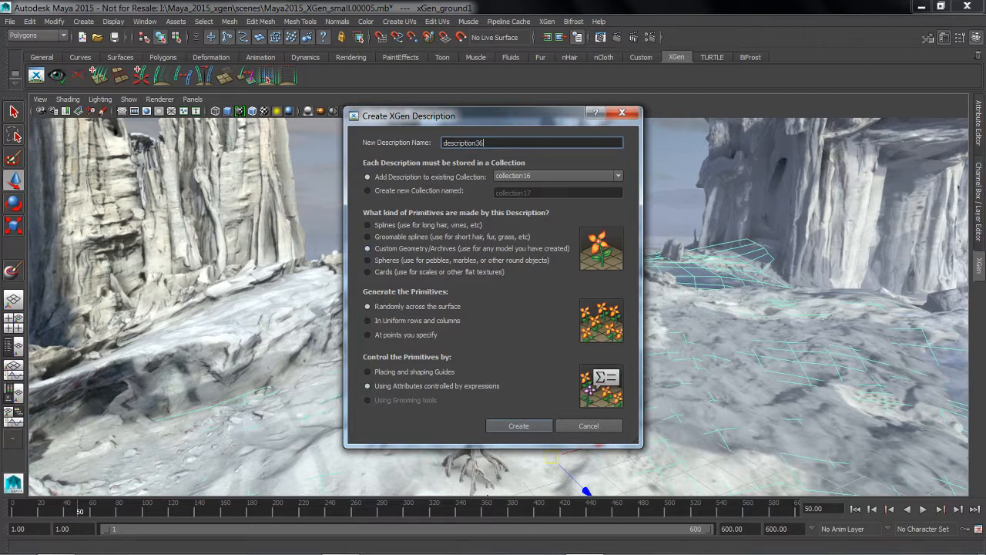
pyautogui.click(519, 425)
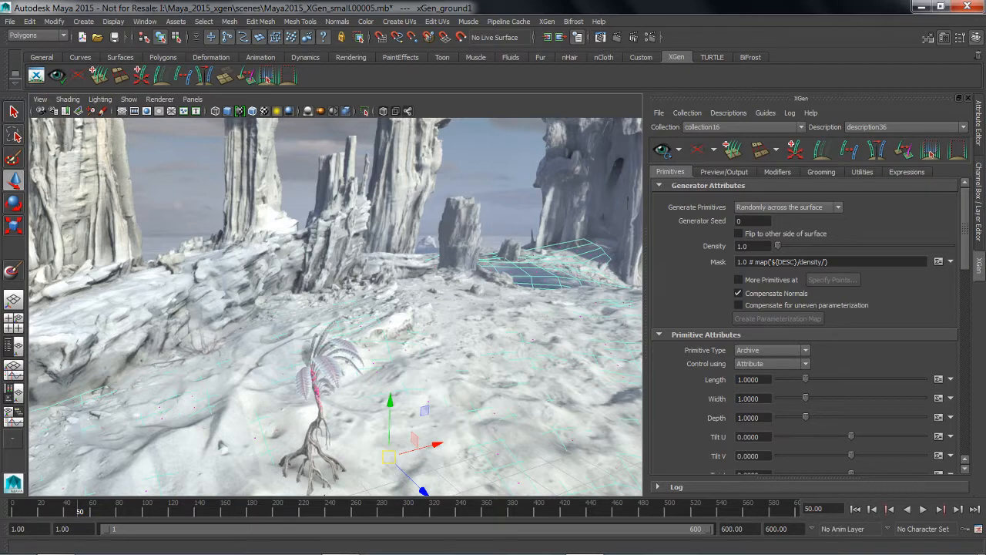
# - Add the reef_small, reef2_small and mushroom_small archives to the description's archive files and import their associated materials
pyautogui.scroll(-10, 805, 327)
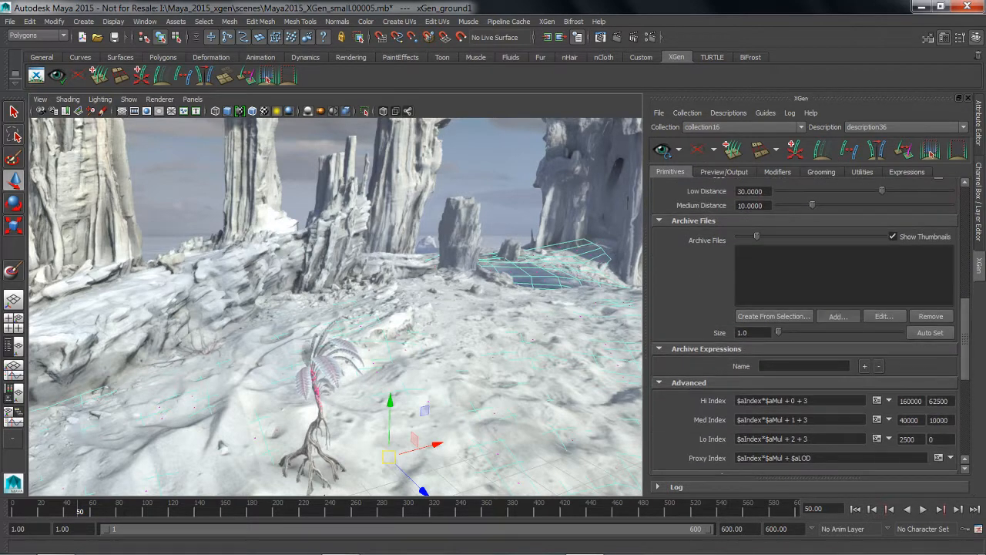
pyautogui.click(837, 315)
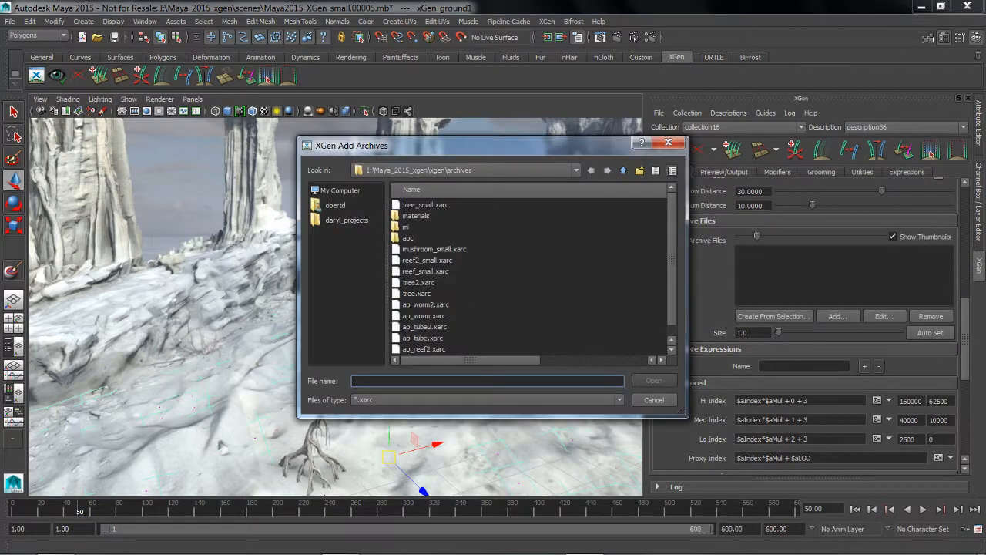
pyautogui.click(418, 282)
pyautogui.keyDown('ctrl'); pyautogui.click(425, 270); pyautogui.keyUp('ctrl')
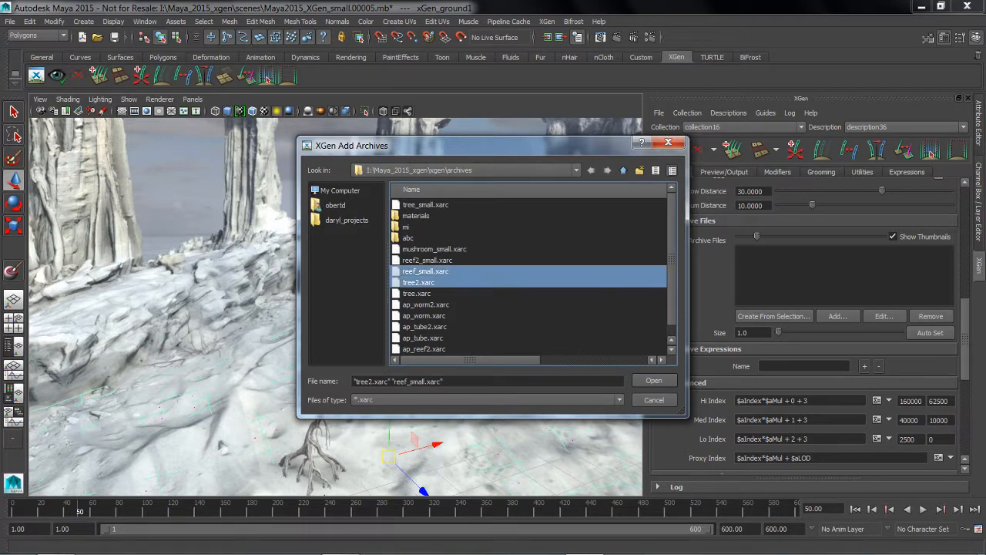
pyautogui.keyDown('ctrl'); pyautogui.click(427, 259); pyautogui.keyUp('ctrl')
pyautogui.click(425, 270)
pyautogui.keyDown('ctrl'); pyautogui.click(426, 259); pyautogui.keyUp('ctrl')
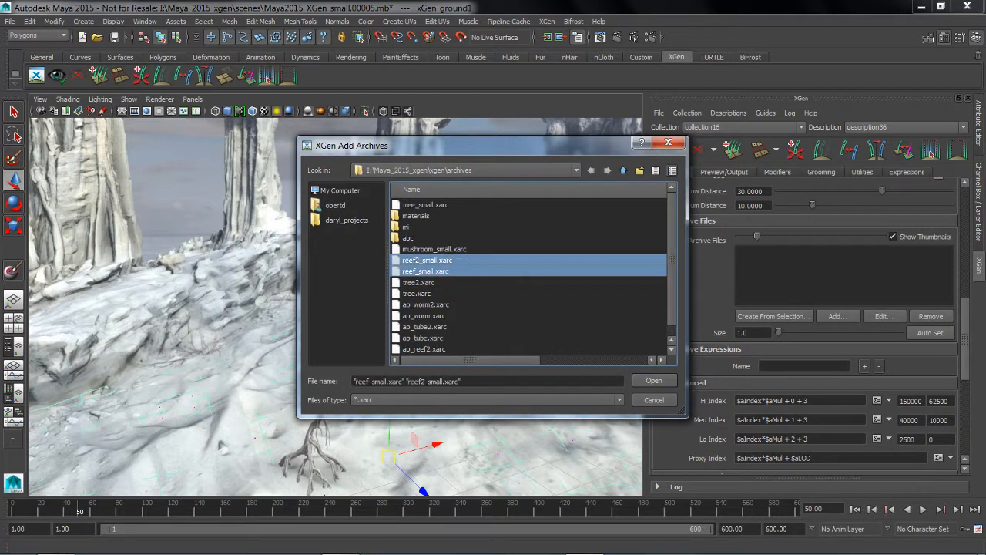
pyautogui.keyDown('ctrl'); pyautogui.click(434, 249); pyautogui.keyUp('ctrl')
pyautogui.press('Return')
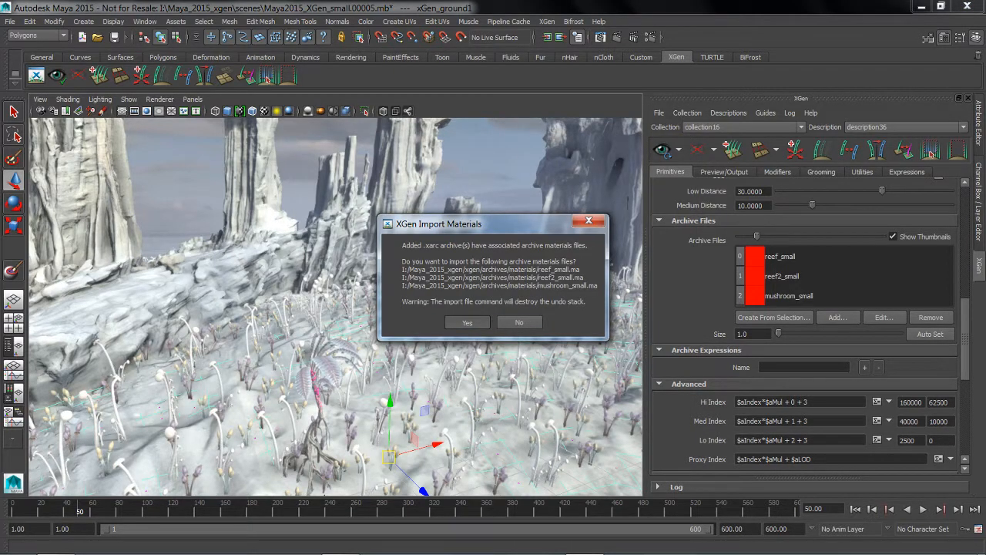
pyautogui.press('Return')
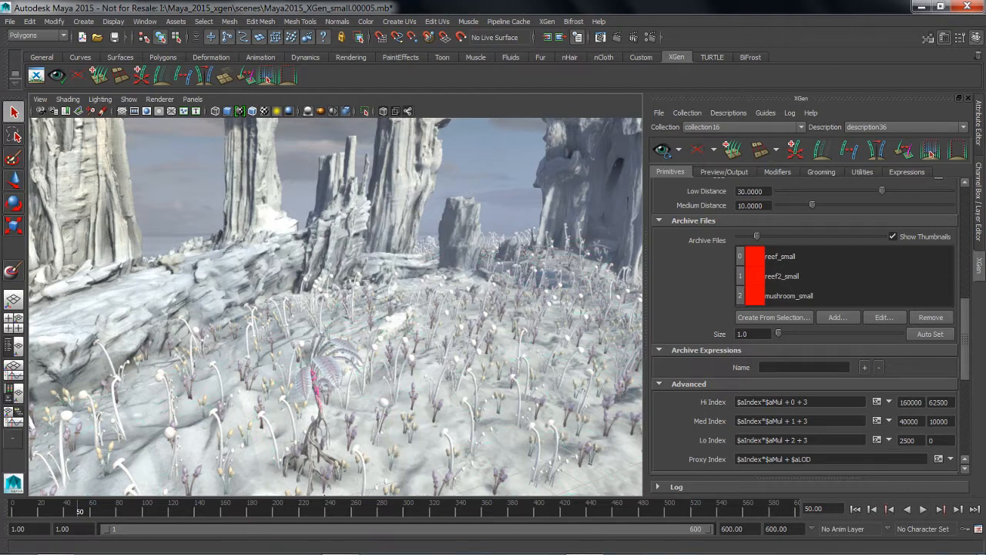
# - Try higher densities of 2.0 and 3.0 for the scattered reef and mushroom archives
pyautogui.keyDown('alt'); pyautogui.moveTo(316, 363); pyautogui.dragTo(307, 353); pyautogui.keyUp('alt')
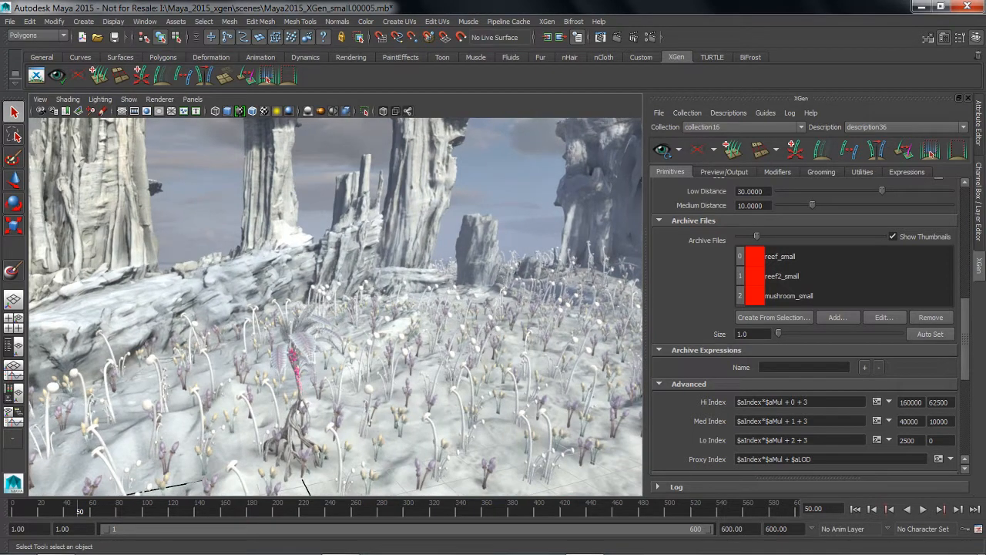
pyautogui.scroll(10, 805, 324)
pyautogui.doubleClick(743, 245)
pyautogui.write('2.0')
pyautogui.press('Return')
pyautogui.doubleClick(743, 246)
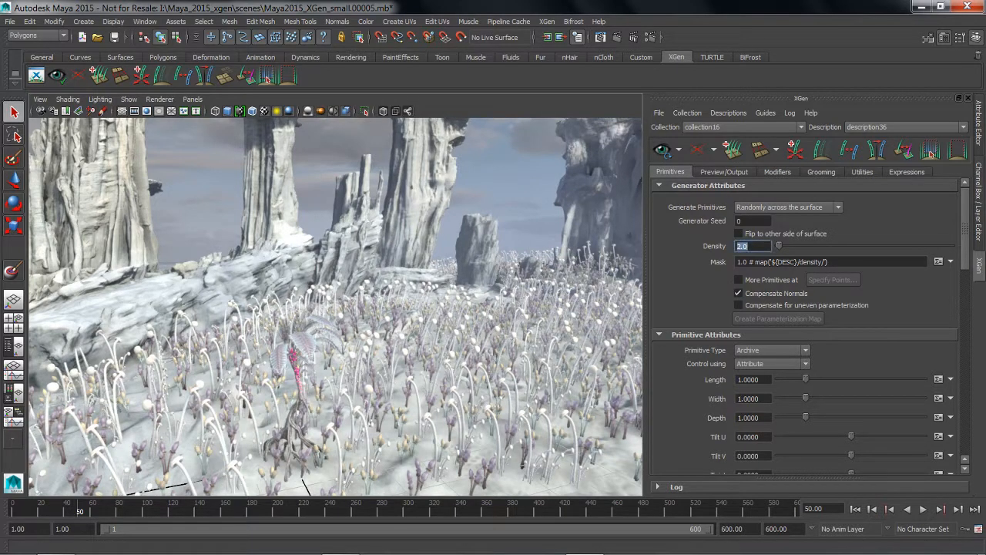
pyautogui.write('3.0')
pyautogui.press('Return')
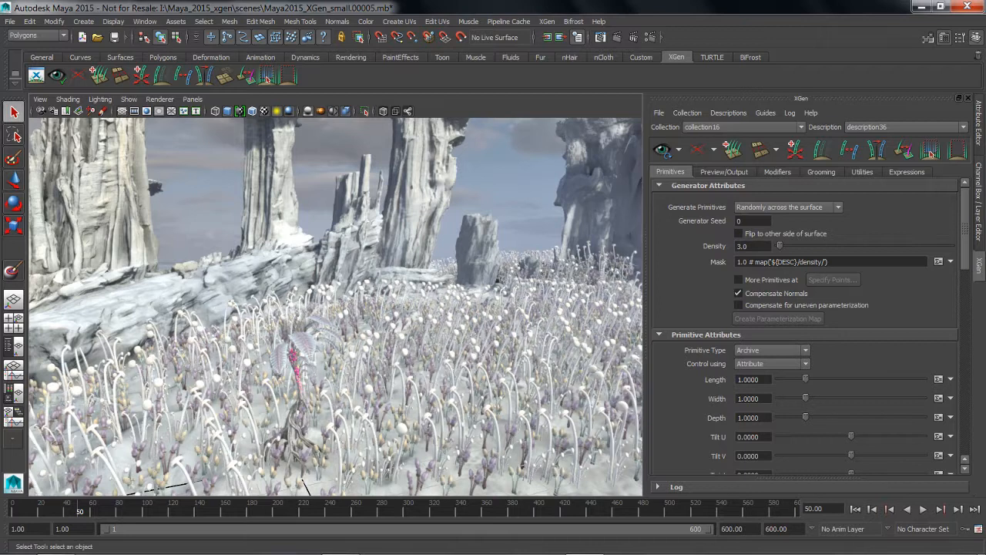
# - Set the density of the scattered archives to 0.7
pyautogui.keyDown('alt'); pyautogui.moveTo(335, 308); pyautogui.dragTo(273, 274); pyautogui.keyUp('alt')
pyautogui.click(741, 246)
pyautogui.write('0.7')
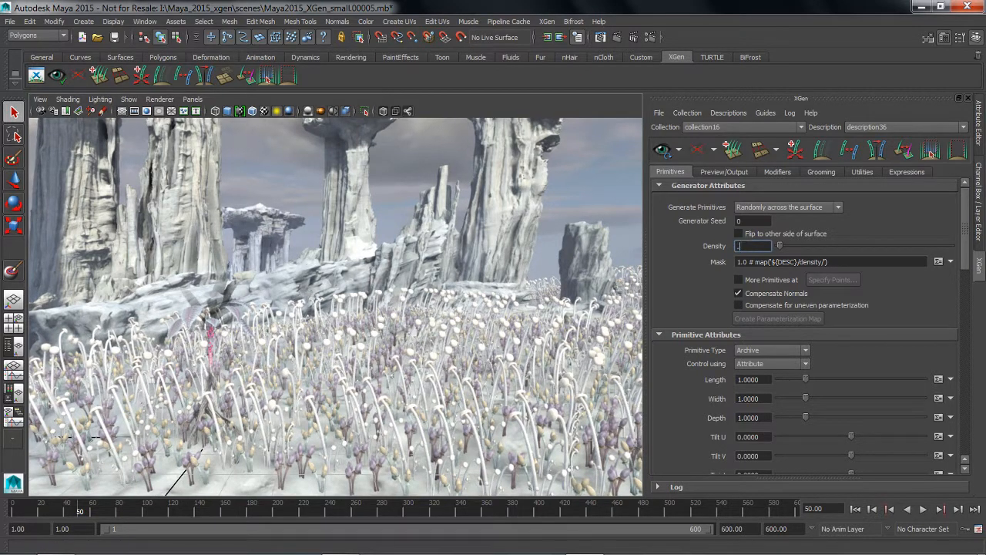
pyautogui.press('Return')
# - Add the tree_small archive to the description's archive files and import its materials
pyautogui.keyDown('alt'); pyautogui.moveTo(385, 308); pyautogui.dragTo(454, 308); pyautogui.keyUp('alt')
pyautogui.scroll(-1, 960, 391)
pyautogui.scroll(-3, 848, 347)
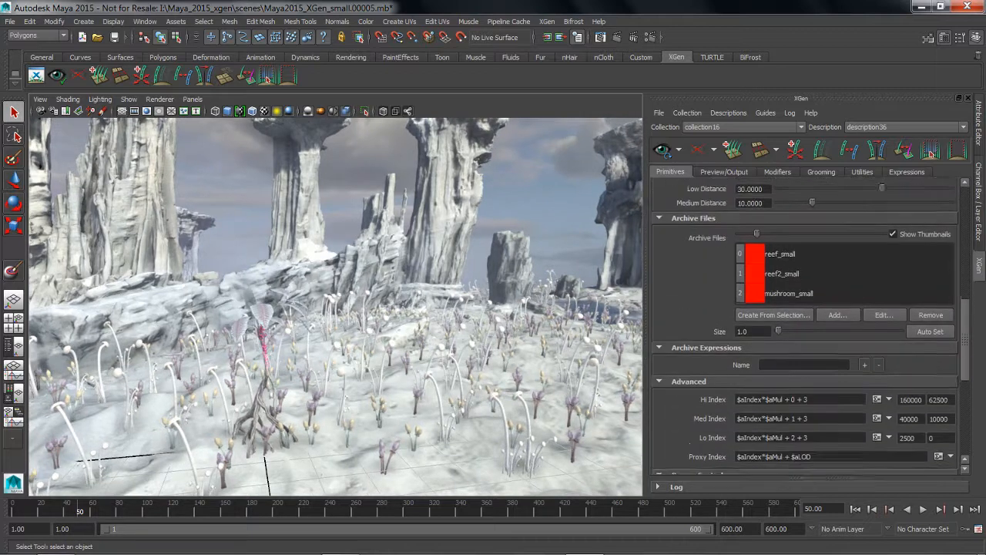
pyautogui.click(837, 304)
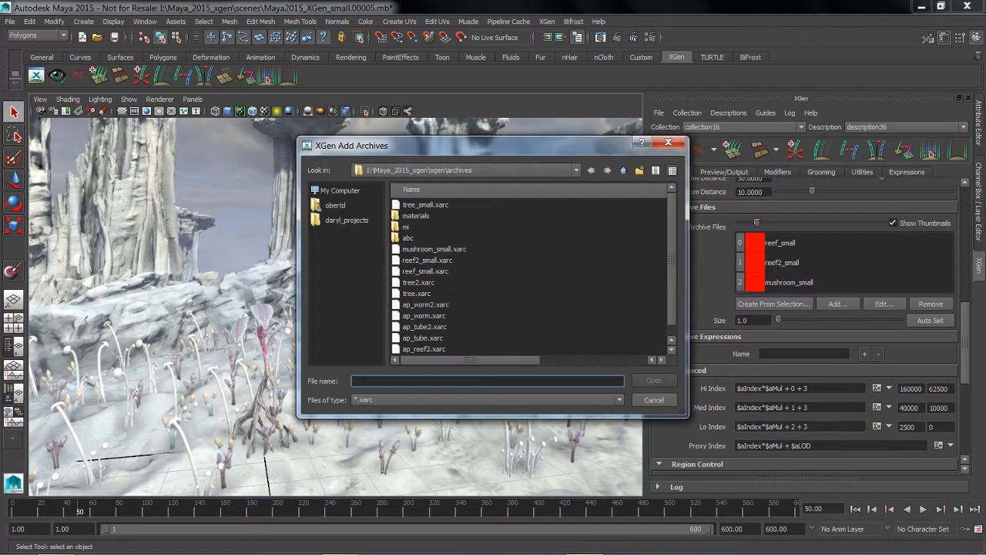
pyautogui.click(425, 204)
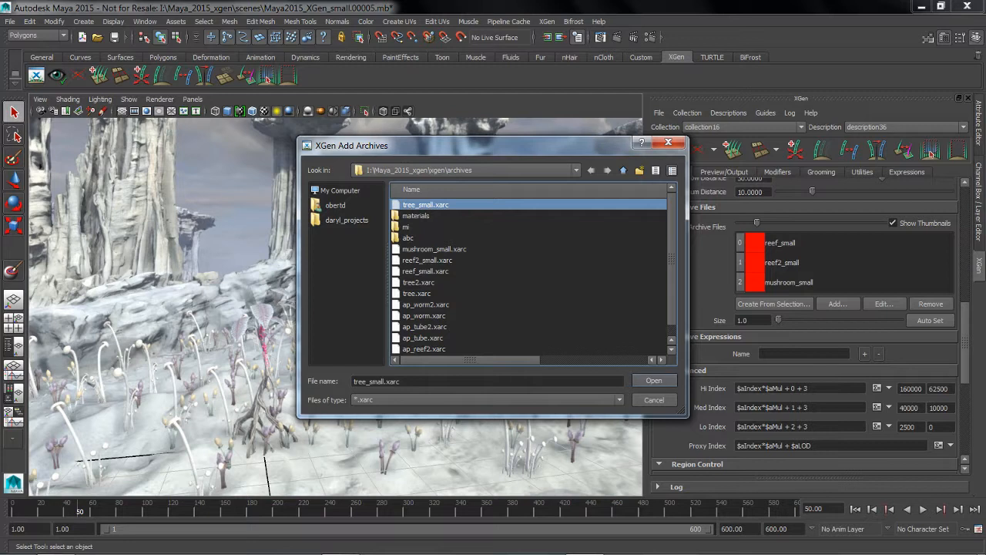
pyautogui.click(653, 380)
pyautogui.click(468, 312)
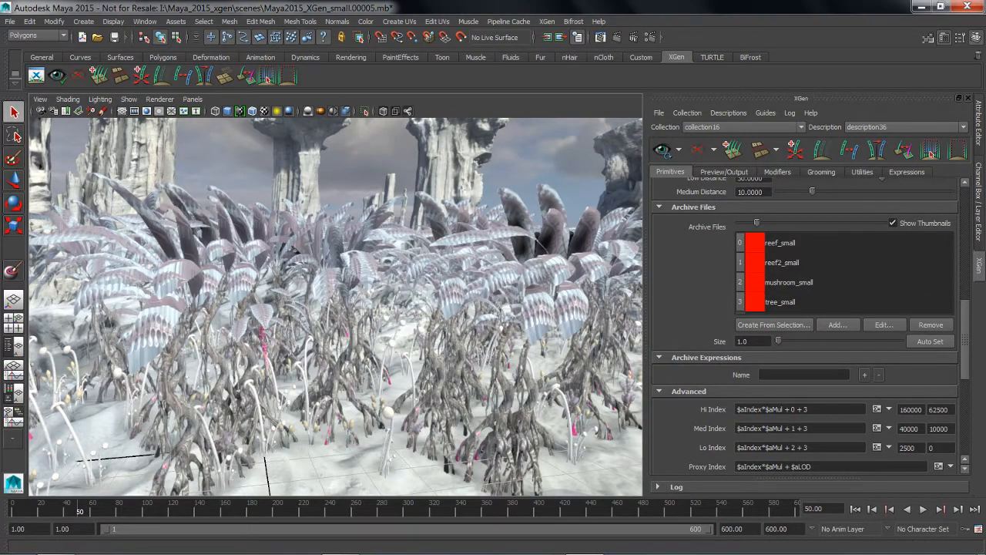
# - Examine the distribution of the scattered trees and small plants across the ground from closer, higher and wider viewpoints
pyautogui.keyDown('alt'); pyautogui.moveTo(335, 307); pyautogui.dragTo(296, 343); pyautogui.keyUp('alt')
pyautogui.scroll(-5, 335, 307)
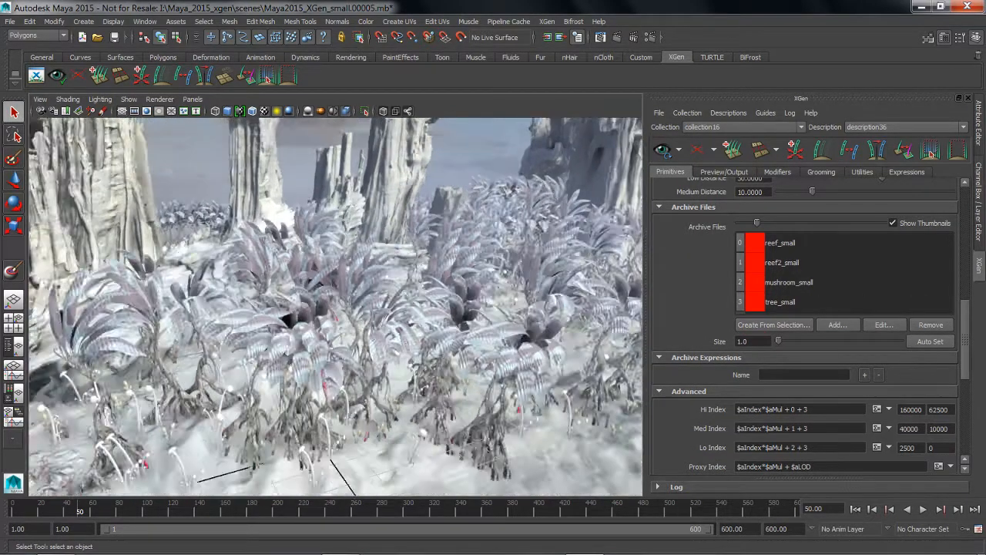
pyautogui.keyDown('alt'); pyautogui.moveTo(335, 306); pyautogui.dragTo(292, 274); pyautogui.keyUp('alt')
pyautogui.keyDown('alt'); pyautogui.moveTo(372, 138); pyautogui.dragTo(336, 137, button='middle'); pyautogui.keyUp('alt')
pyautogui.keyDown('alt'); pyautogui.moveTo(336, 137); pyautogui.dragTo(341, 174); pyautogui.keyUp('alt')
pyautogui.keyDown('alt'); pyautogui.moveTo(341, 174); pyautogui.dragTo(384, 176, button='middle'); pyautogui.keyUp('alt')
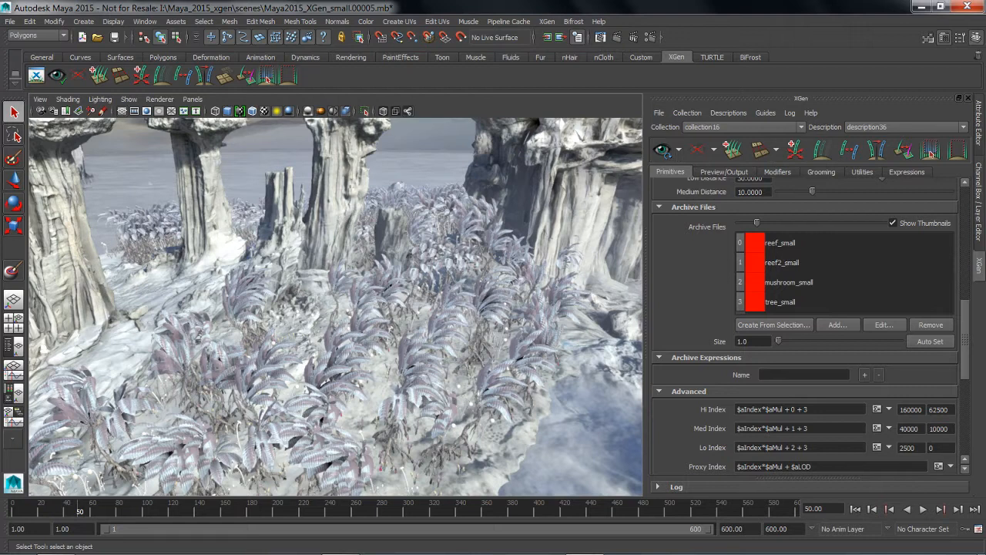
pyautogui.keyDown('alt'); pyautogui.moveTo(574, 264); pyautogui.dragTo(513, 250, button='middle'); pyautogui.keyUp('alt')
pyautogui.keyDown('alt'); pyautogui.moveTo(513, 251); pyautogui.dragTo(424, 250, button='right'); pyautogui.keyUp('alt')
pyautogui.keyDown('alt'); pyautogui.moveTo(424, 250); pyautogui.dragTo(517, 275, button='middle'); pyautogui.keyUp('alt')
pyautogui.keyDown('alt'); pyautogui.moveTo(477, 446); pyautogui.dragTo(537, 445, button='right'); pyautogui.keyUp('alt')
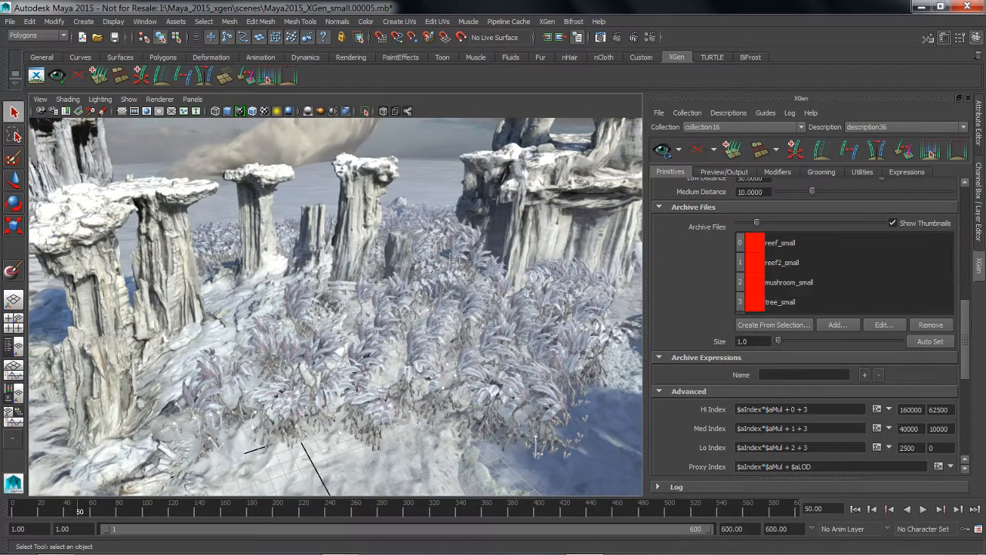
# - Create a paintable map named mask for the Mask attribute, with resolution 5.0 and a black start colour
pyautogui.scroll(10, 805, 327)
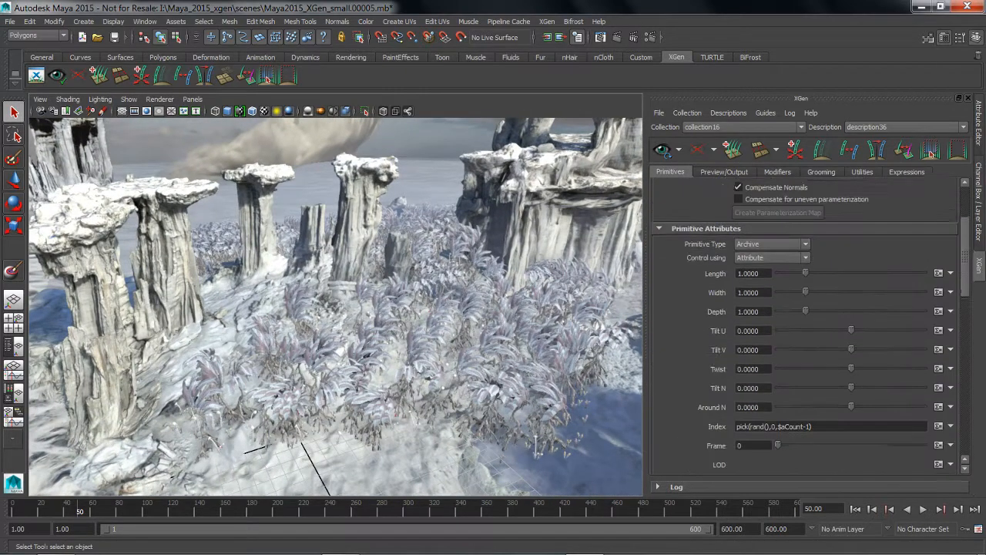
pyautogui.scroll(-3, 812, 320)
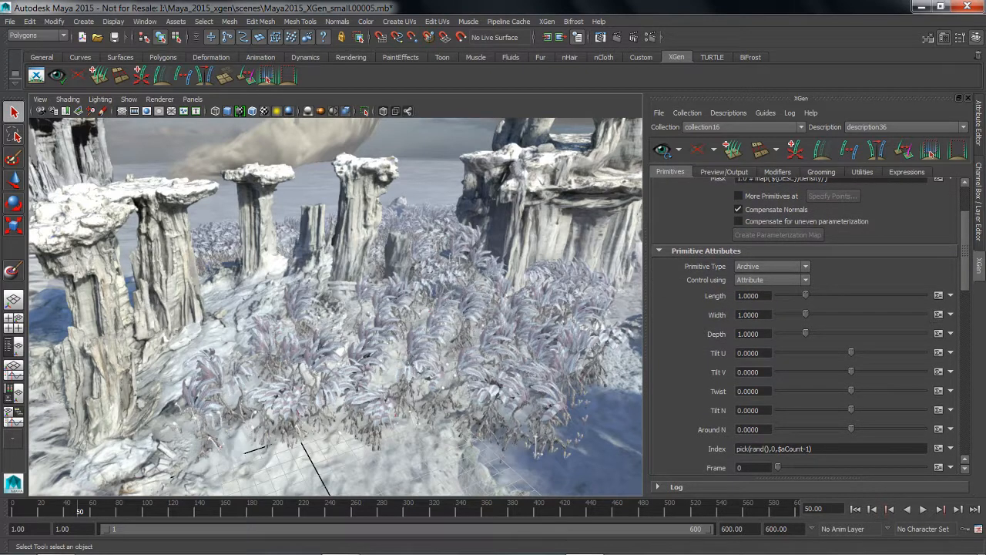
pyautogui.scroll(4, 805, 324)
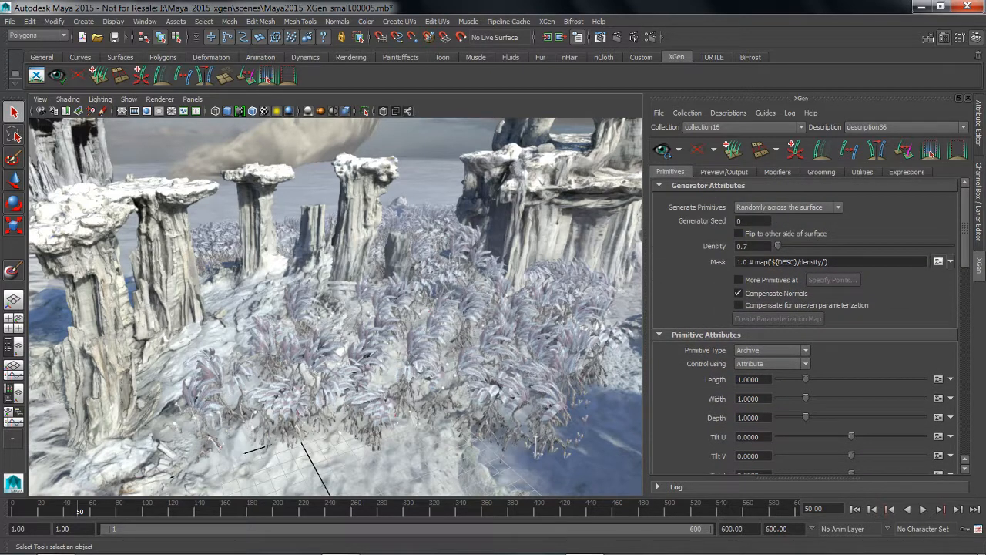
pyautogui.click(950, 261)
pyautogui.click(933, 277)
pyautogui.click(447, 285)
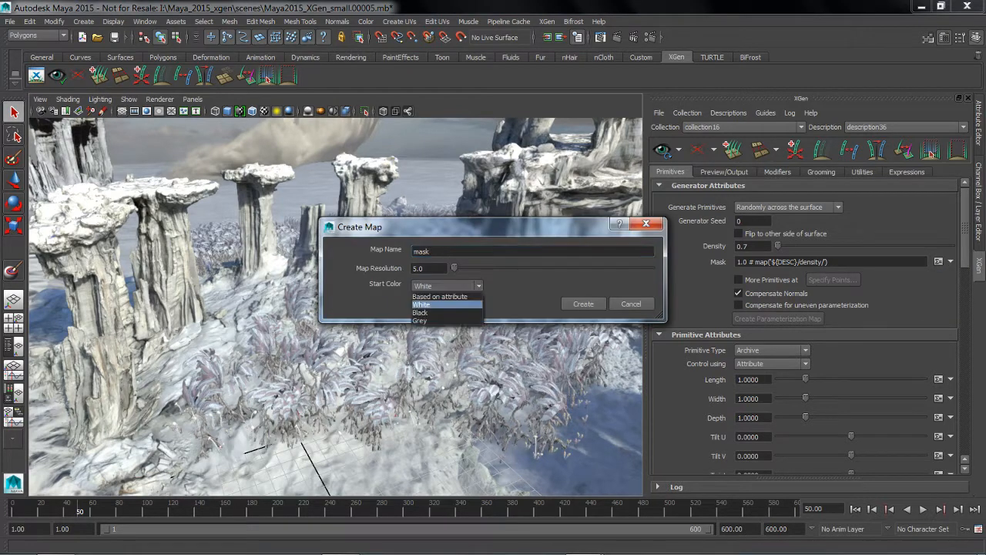
pyautogui.click(443, 308)
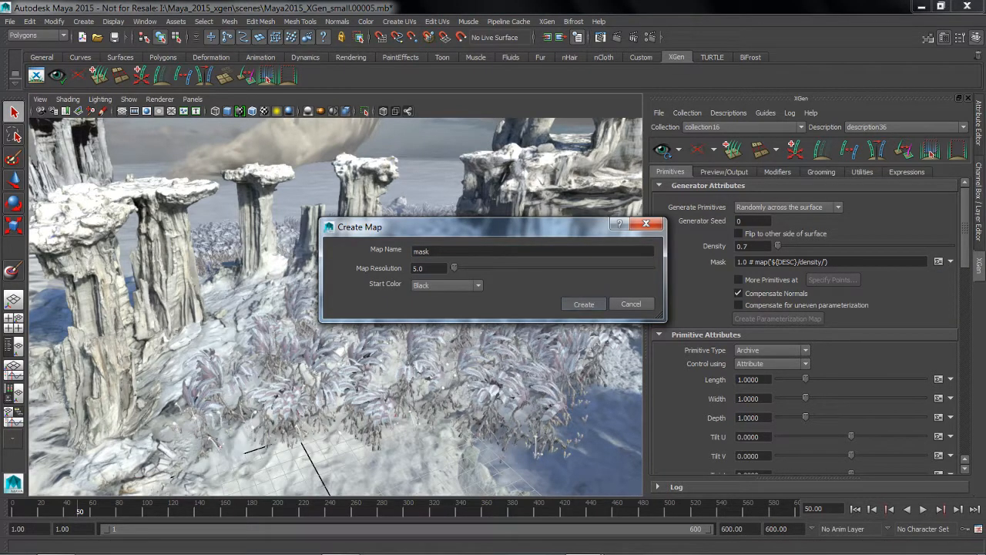
pyautogui.click(583, 304)
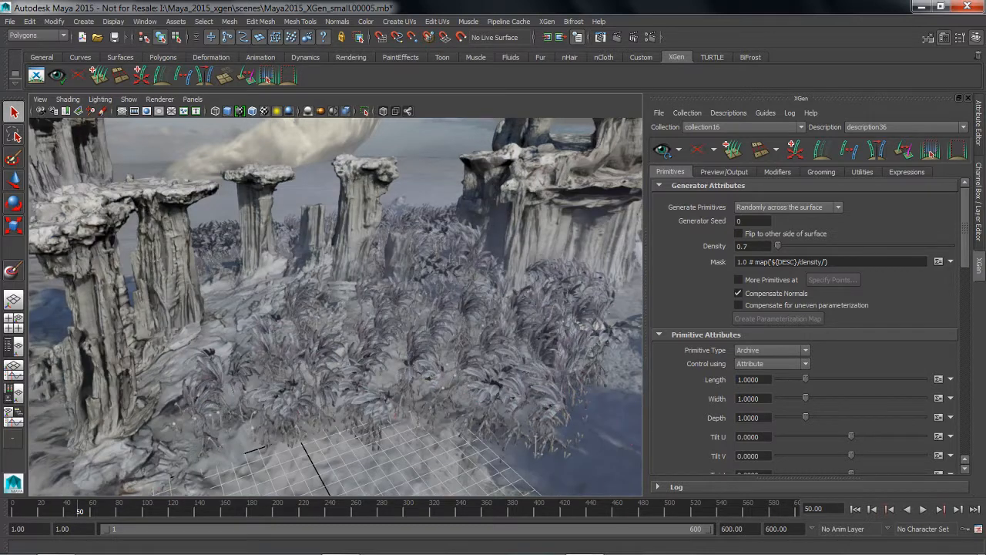
# - Display textures with all lights and paint the ground mask so plants grow beside and behind a clear central area
pyautogui.press('6')
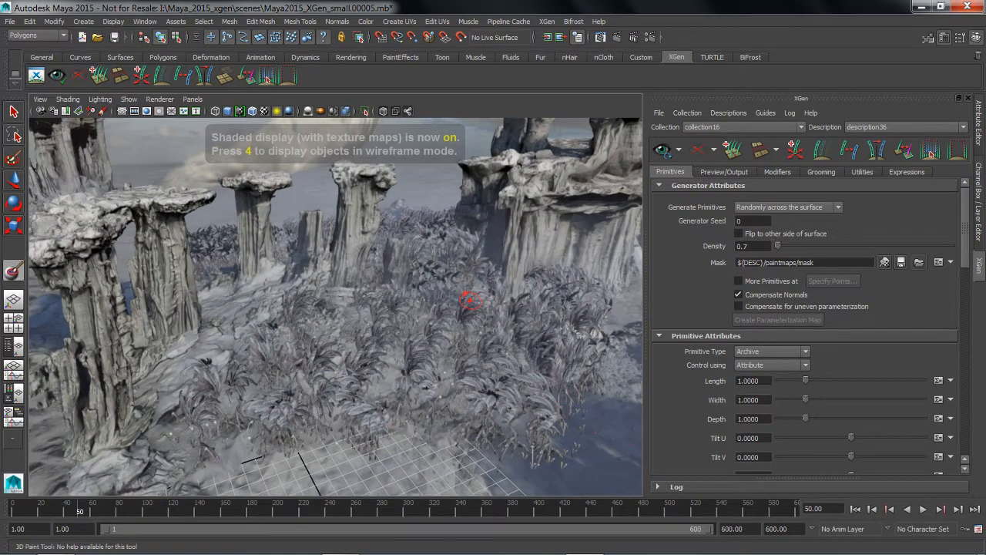
pyautogui.press('7')
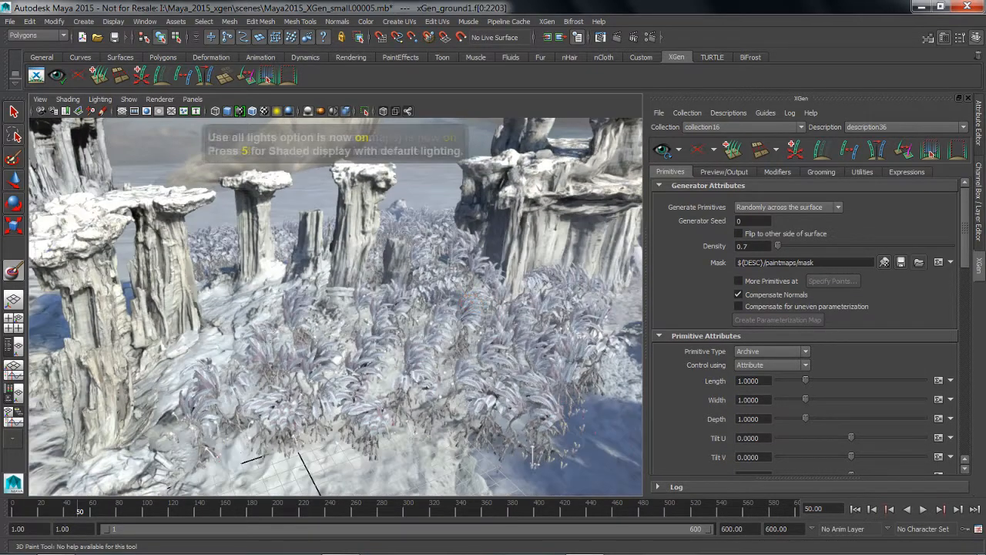
pyautogui.keyDown('alt'); pyautogui.moveTo(451, 299); pyautogui.dragTo(466, 298); pyautogui.keyUp('alt')
pyautogui.keyDown('alt'); pyautogui.moveTo(466, 299); pyautogui.dragTo(539, 298, button='right'); pyautogui.keyUp('alt')
pyautogui.keyDown('alt'); pyautogui.moveTo(354, 362); pyautogui.dragTo(266, 352); pyautogui.keyUp('alt')
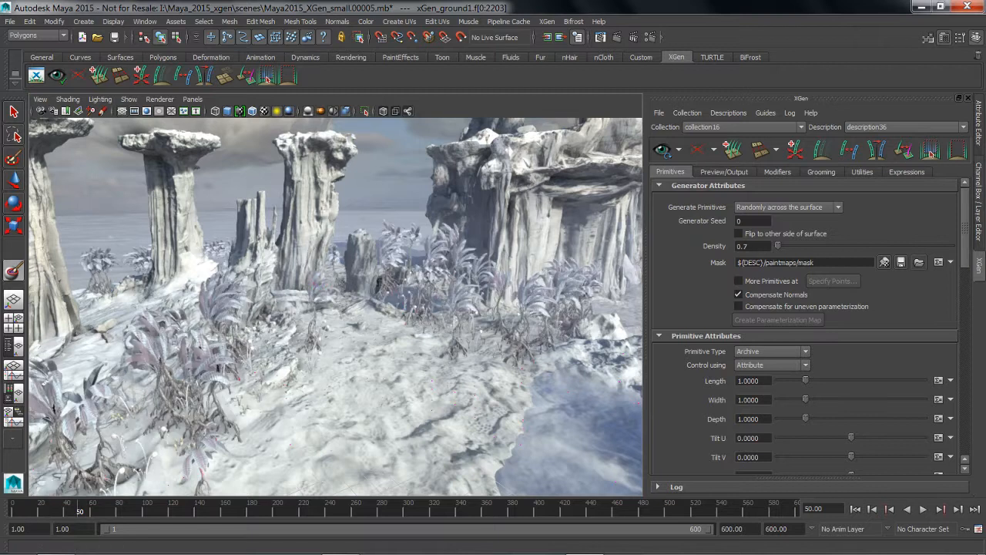
pyautogui.keyDown('alt'); pyautogui.moveTo(246, 275); pyautogui.dragTo(385, 352); pyautogui.keyUp('alt')
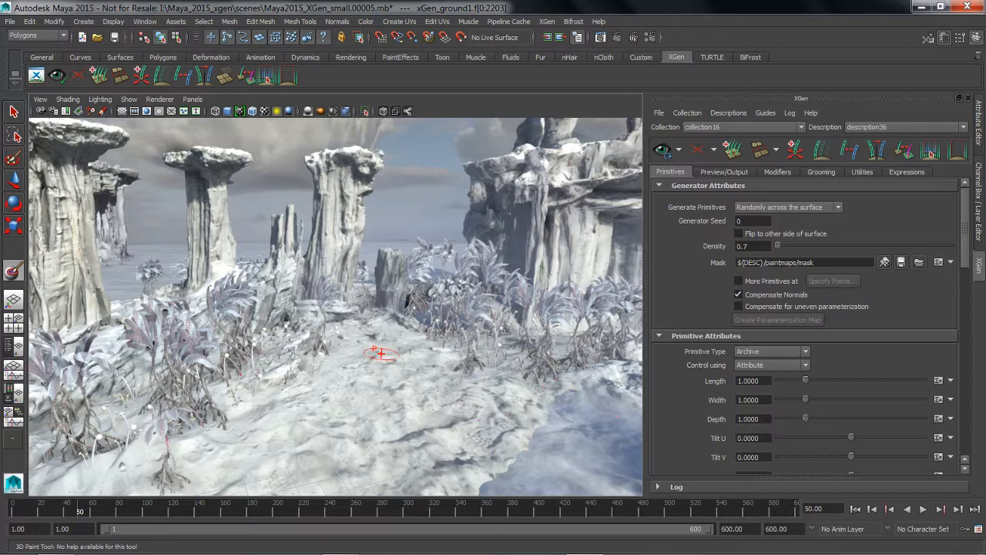
pyautogui.keyDown('alt'); pyautogui.moveTo(380, 353); pyautogui.dragTo(282, 311); pyautogui.keyUp('alt')
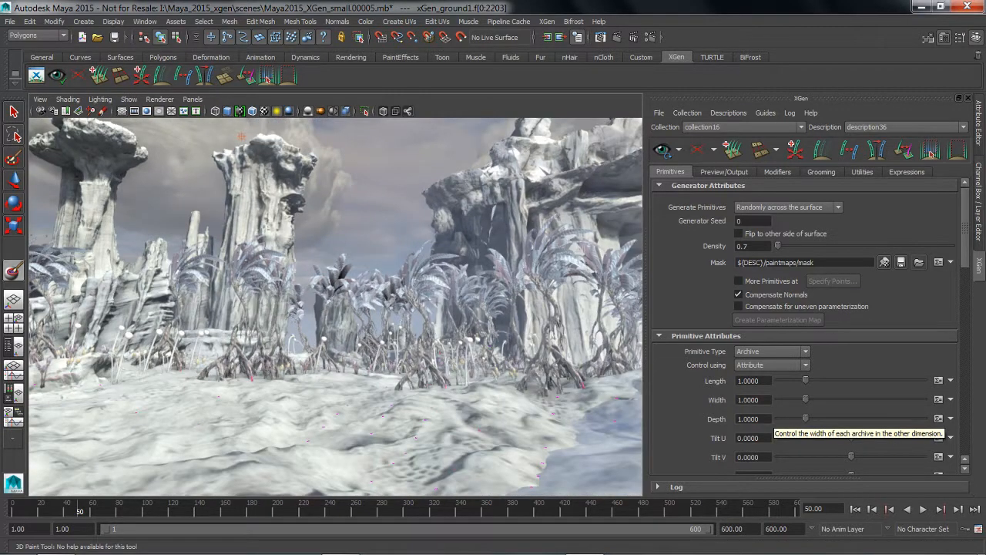
# - Randomize the archives' Length with the expression $a * rand(.2,2) and set the Length value to 1.075
pyautogui.keyDown('alt'); pyautogui.moveTo(336, 323); pyautogui.dragTo(336, 338, button='middle'); pyautogui.keyUp('alt')
pyautogui.press('w')
pyautogui.press('Escape')
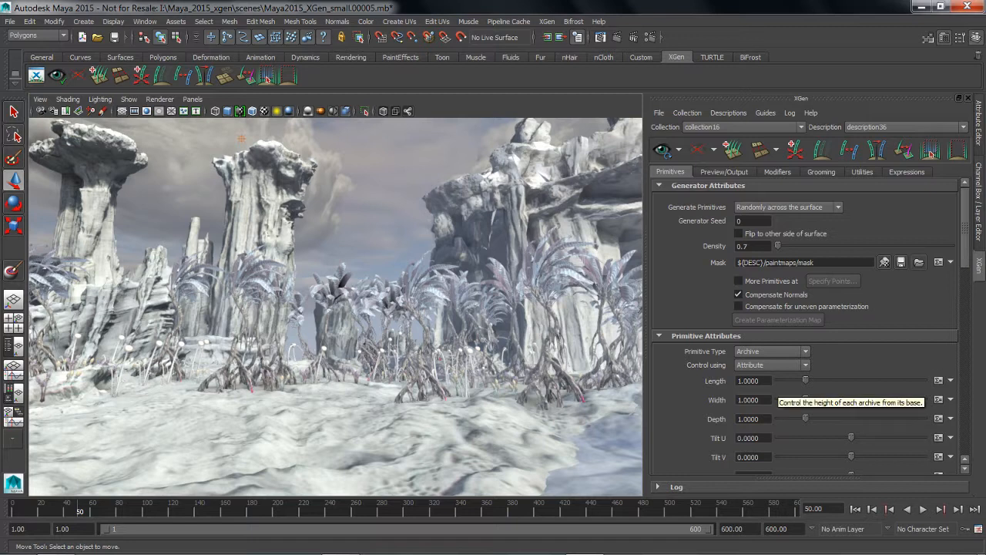
pyautogui.click(938, 380)
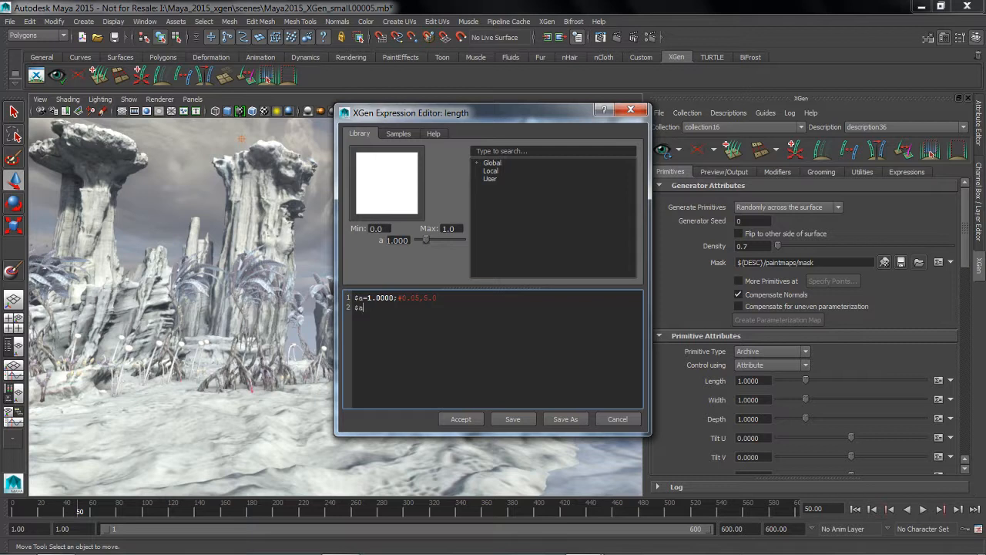
pyautogui.write('@')
pyautogui.press('BackSpace')
pyautogui.write('* rand')
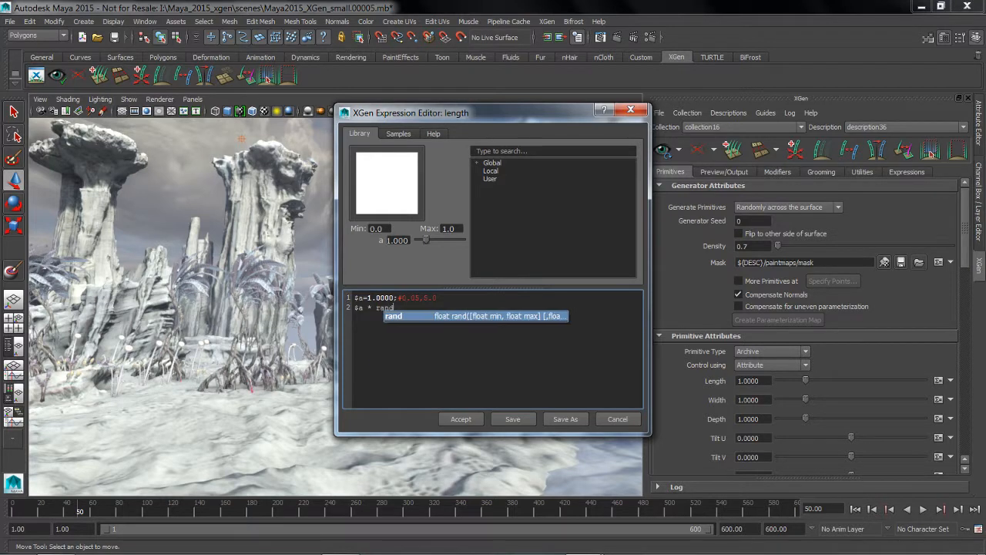
pyautogui.press('Return')
pyautogui.write('.2,')
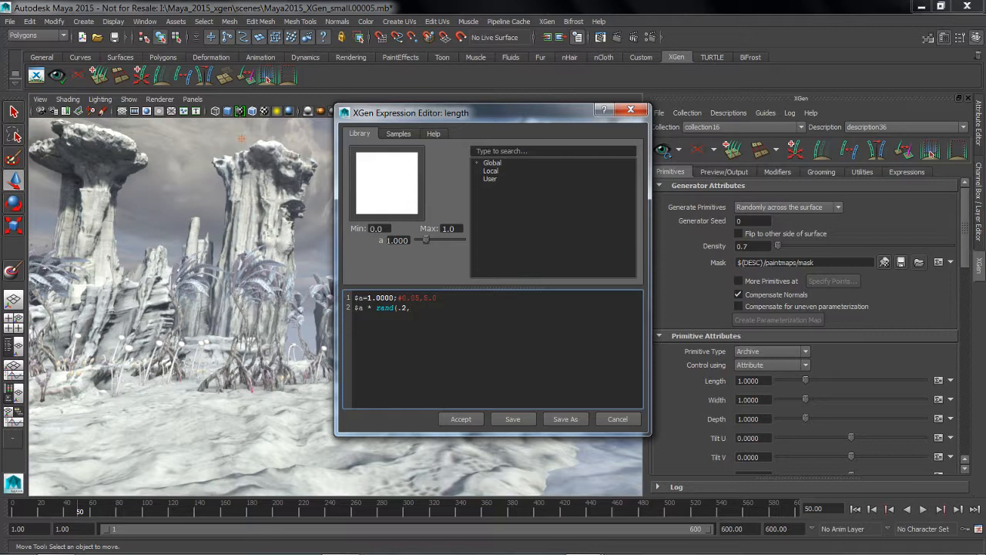
pyautogui.write('2)')
pyautogui.click(461, 419)
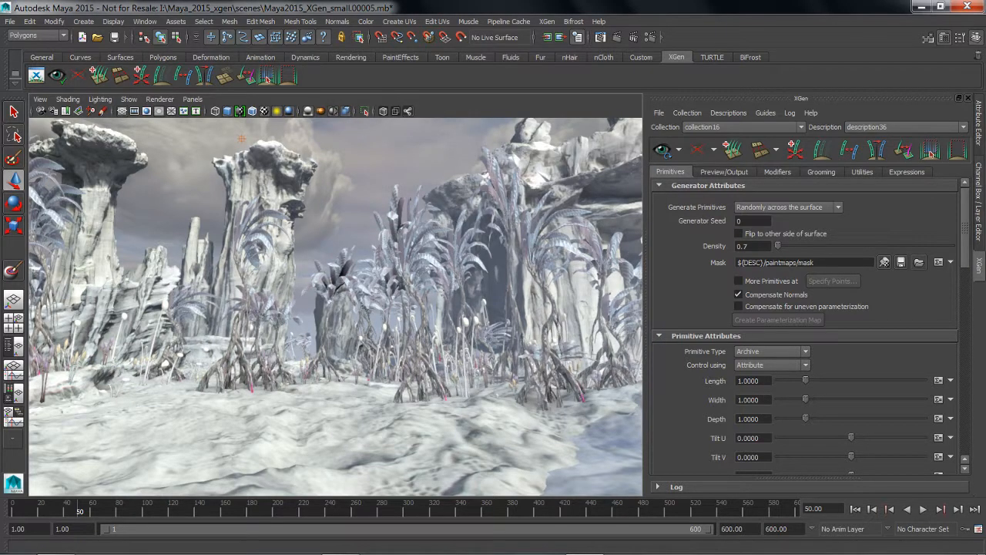
pyautogui.moveTo(805, 380); pyautogui.dragTo(808, 380)
# - Examine the height variation of the scattered trees and plants at ground level from several angles
pyautogui.keyDown('alt'); pyautogui.moveTo(362, 274); pyautogui.dragTo(405, 273); pyautogui.keyUp('alt')
pyautogui.keyDown('alt'); pyautogui.moveTo(405, 273); pyautogui.dragTo(383, 277, button='middle'); pyautogui.keyUp('alt')
pyautogui.keyDown('alt'); pyautogui.moveTo(385, 276); pyautogui.dragTo(369, 277, button='right'); pyautogui.keyUp('alt')
pyautogui.keyDown('alt'); pyautogui.moveTo(370, 277); pyautogui.dragTo(332, 274); pyautogui.keyUp('alt')
pyautogui.keyDown('alt'); pyautogui.moveTo(331, 274); pyautogui.dragTo(279, 289, button='middle'); pyautogui.keyUp('alt')
pyautogui.keyDown('alt'); pyautogui.moveTo(279, 289); pyautogui.dragTo(327, 289, button='right'); pyautogui.keyUp('alt')
pyautogui.keyDown('alt'); pyautogui.moveTo(327, 289); pyautogui.dragTo(351, 287, button='middle'); pyautogui.keyUp('alt')
pyautogui.moveTo(351, 287)
pyautogui.keyDown('alt'); pyautogui.mouseDown()
pyautogui.moveTo(328, 287)
pyautogui.moveTo(359, 285)
pyautogui.moveTo(338, 282)
pyautogui.mouseUp(); pyautogui.keyUp('alt')
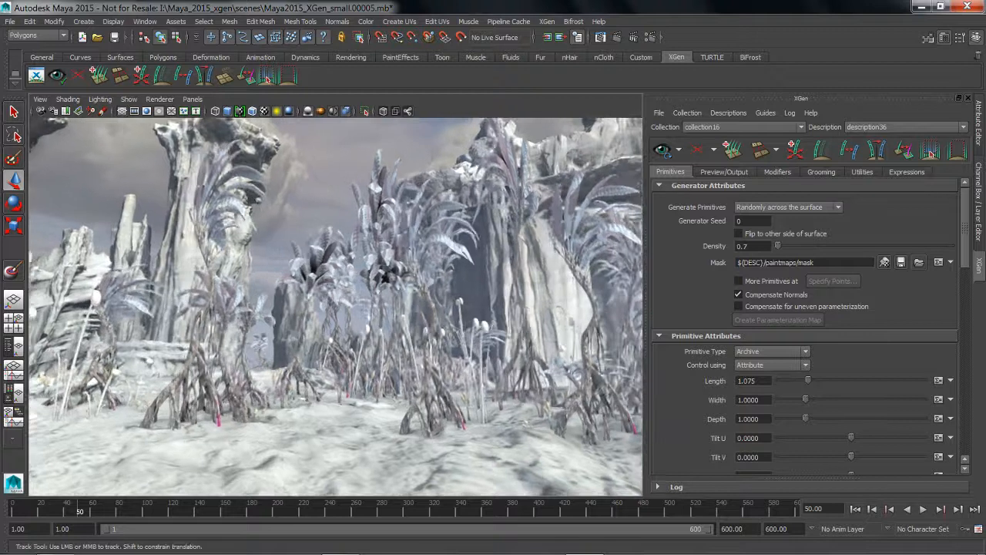
pyautogui.keyDown('alt'); pyautogui.moveTo(338, 282); pyautogui.dragTo(306, 278, button='middle'); pyautogui.keyUp('alt')
pyautogui.keyDown('alt'); pyautogui.moveTo(307, 279); pyautogui.dragTo(327, 290); pyautogui.keyUp('alt')
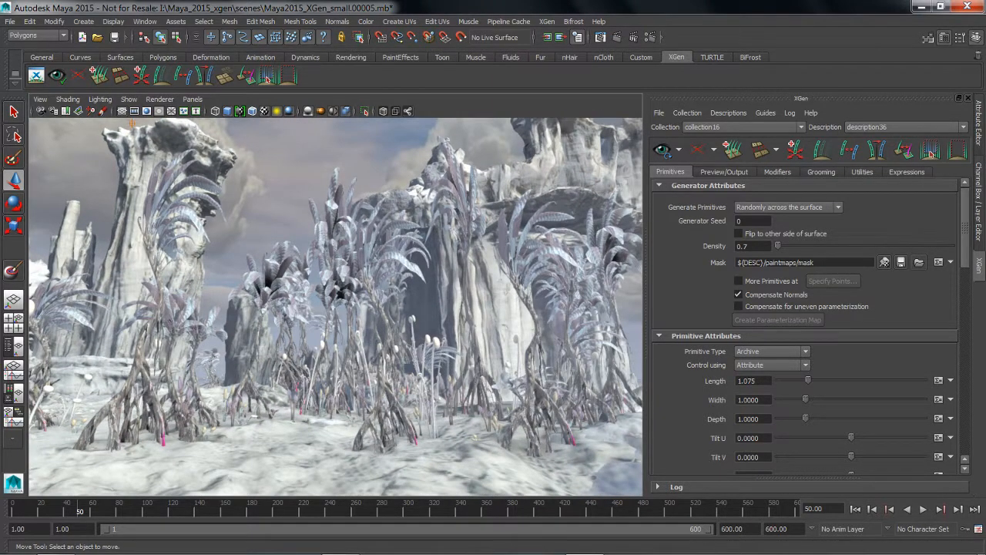
pyautogui.keyDown('alt'); pyautogui.moveTo(328, 290); pyautogui.dragTo(324, 302); pyautogui.keyUp('alt')
pyautogui.keyDown('alt'); pyautogui.moveTo(323, 302); pyautogui.dragTo(385, 306, button='middle'); pyautogui.keyUp('alt')
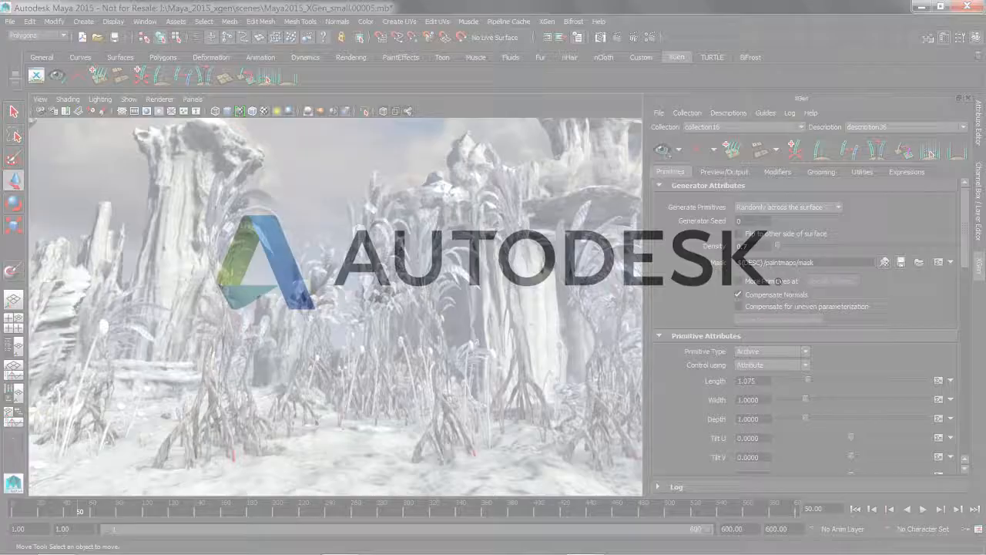